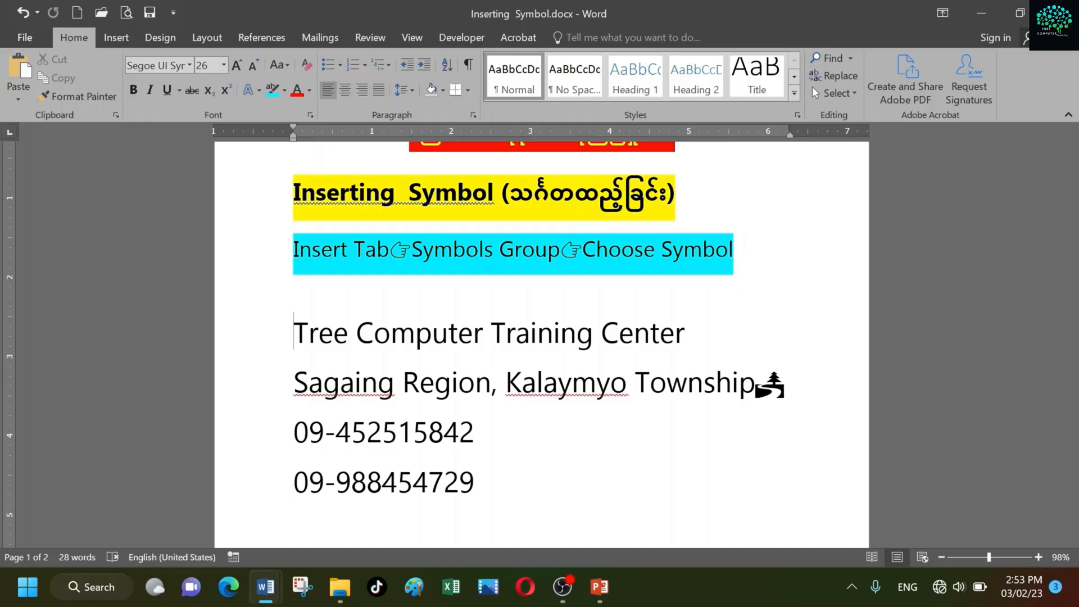
Open the full Symbol dialog with the insertion point placed before "Tree Computer Training Center"
click(294, 433)
click(266, 587)
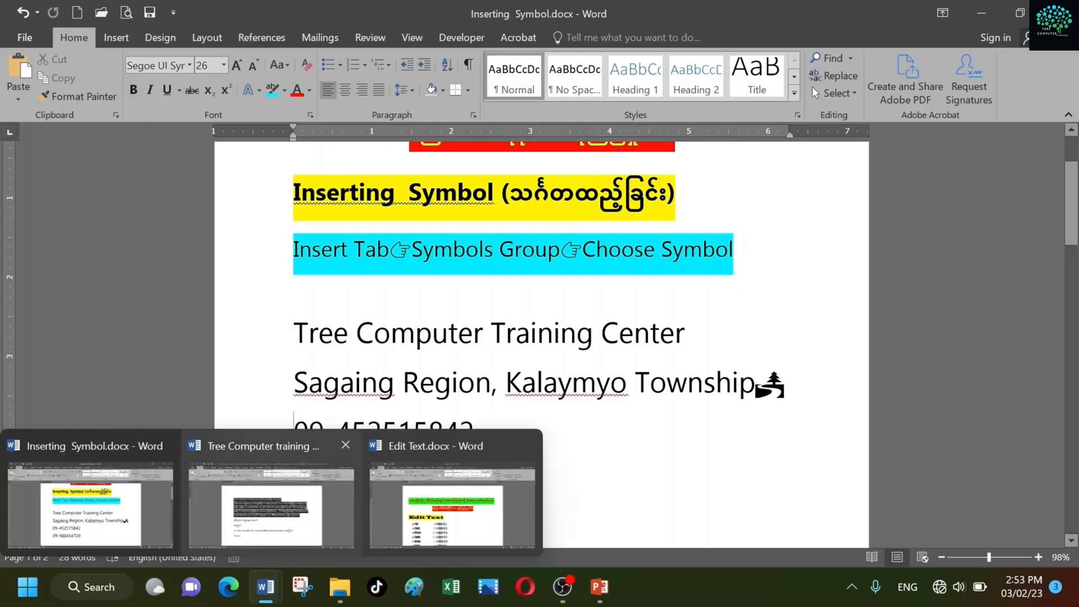
click(294, 333)
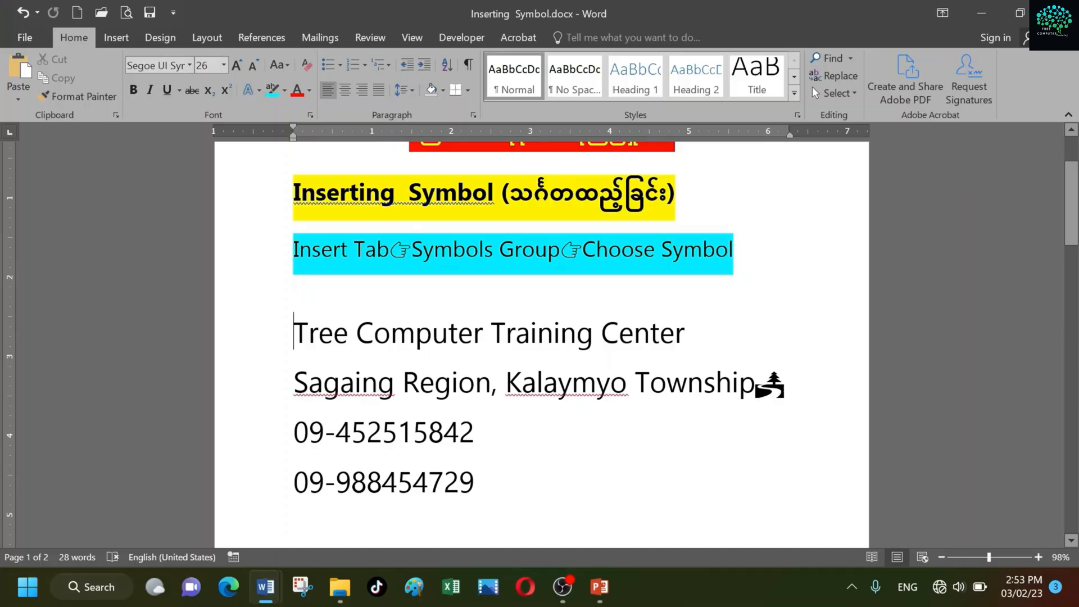
scroll(541, 337, down, 1)
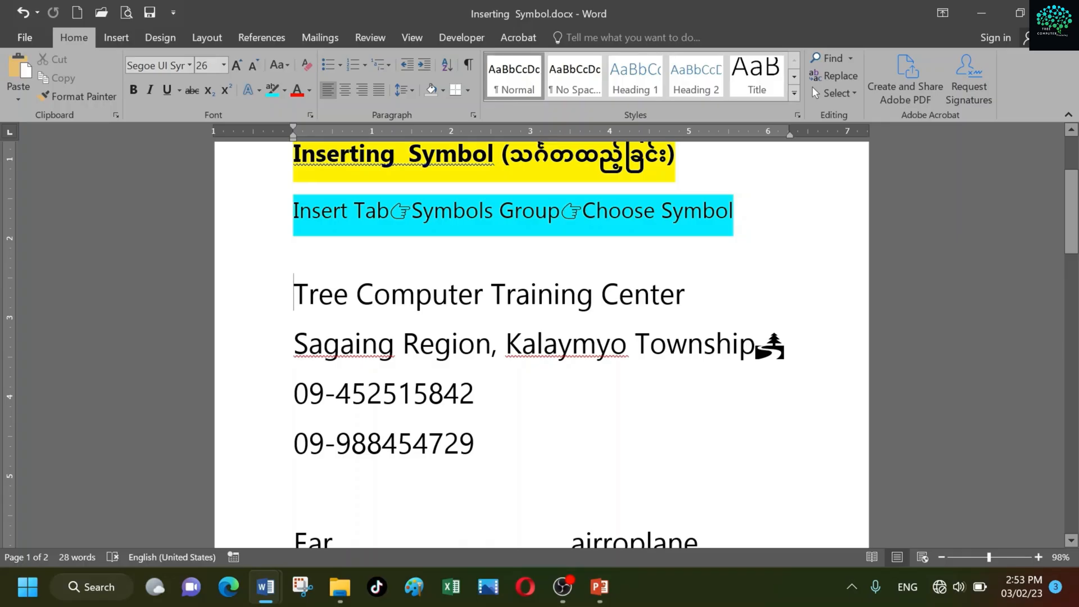
click(118, 38)
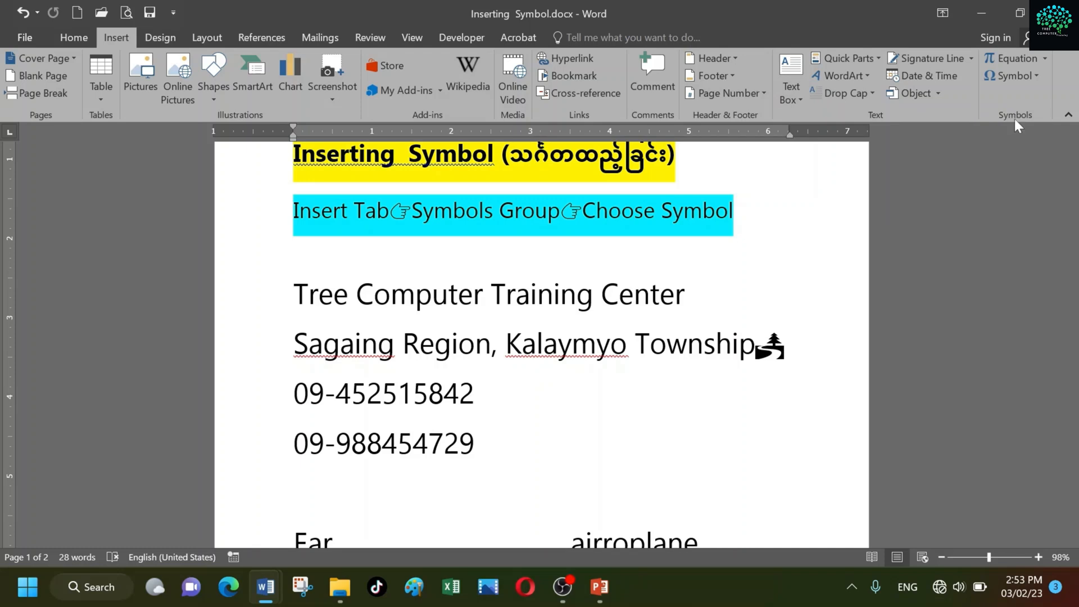
click(1032, 75)
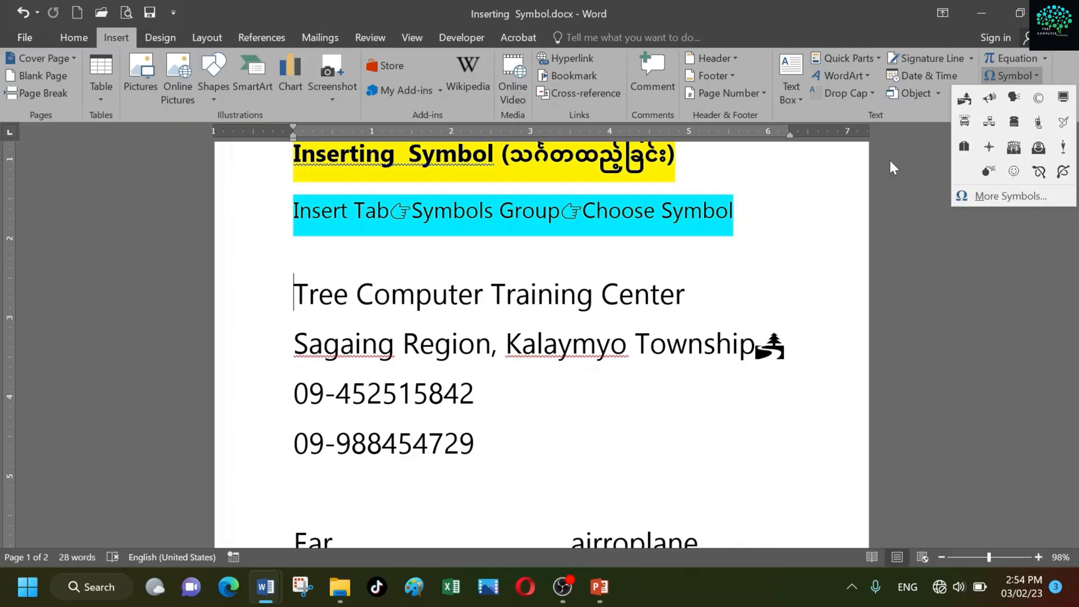
click(984, 194)
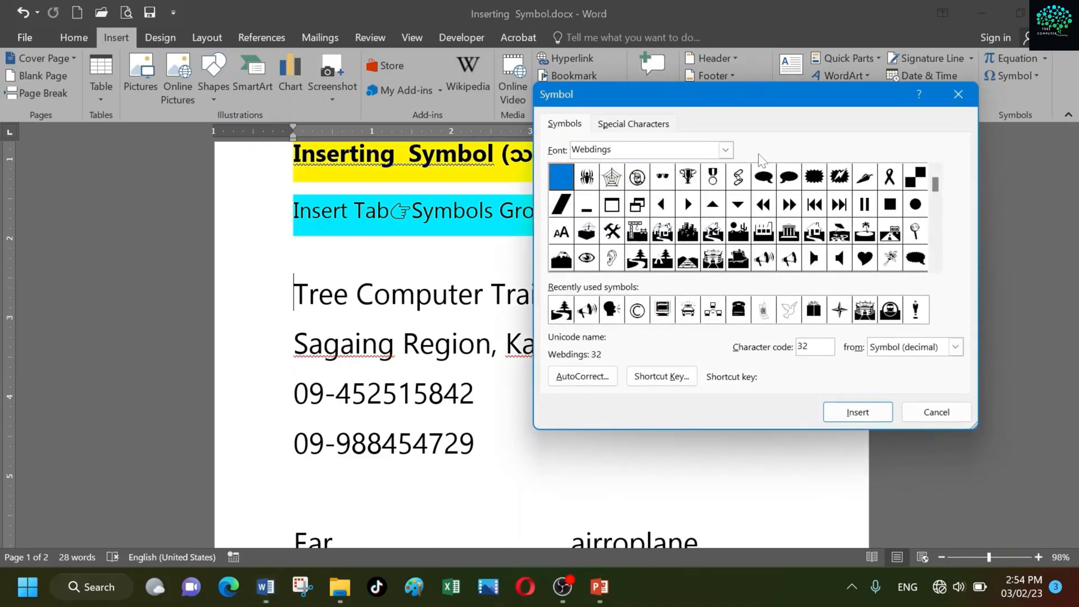
Switch the character set in the Symbol dialog to the Symbol font
click(725, 149)
text(sym)
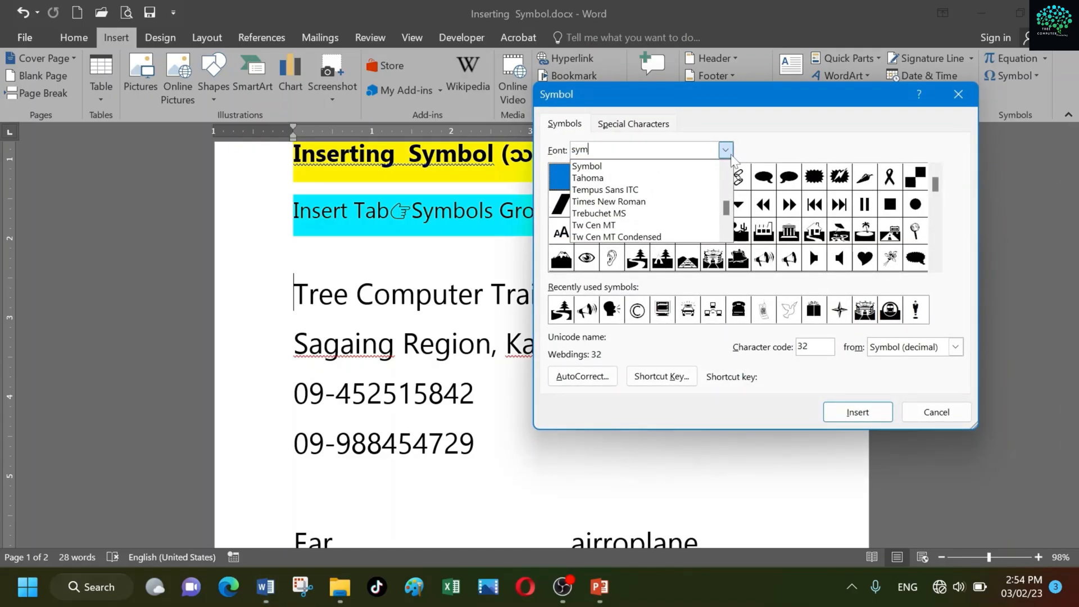
key(Return)
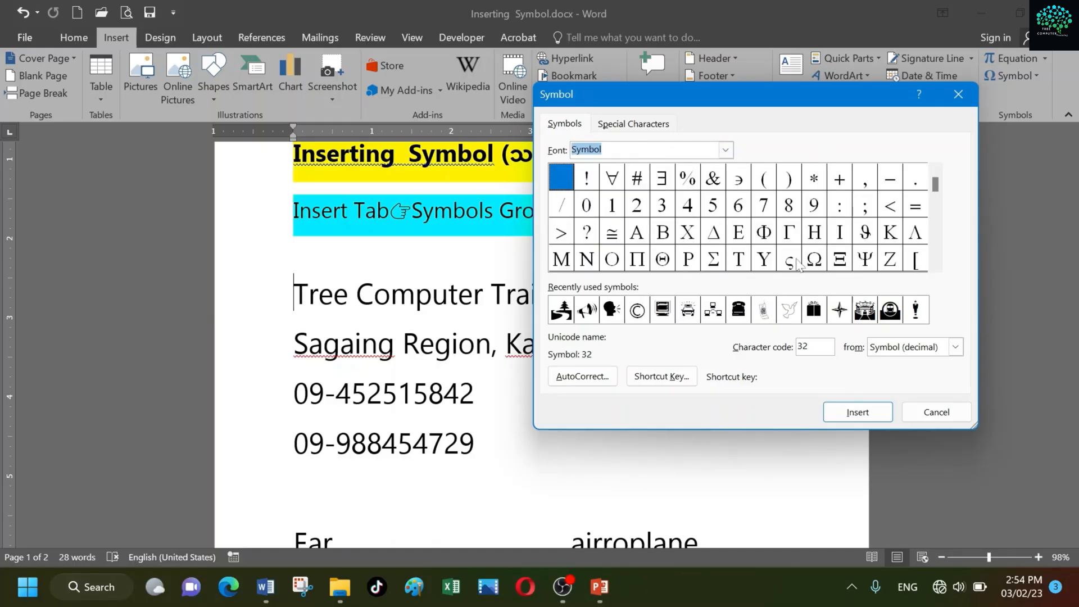
Set the Symbol dialog's font to Webdings and select the beach picture with character code 73
click(726, 151)
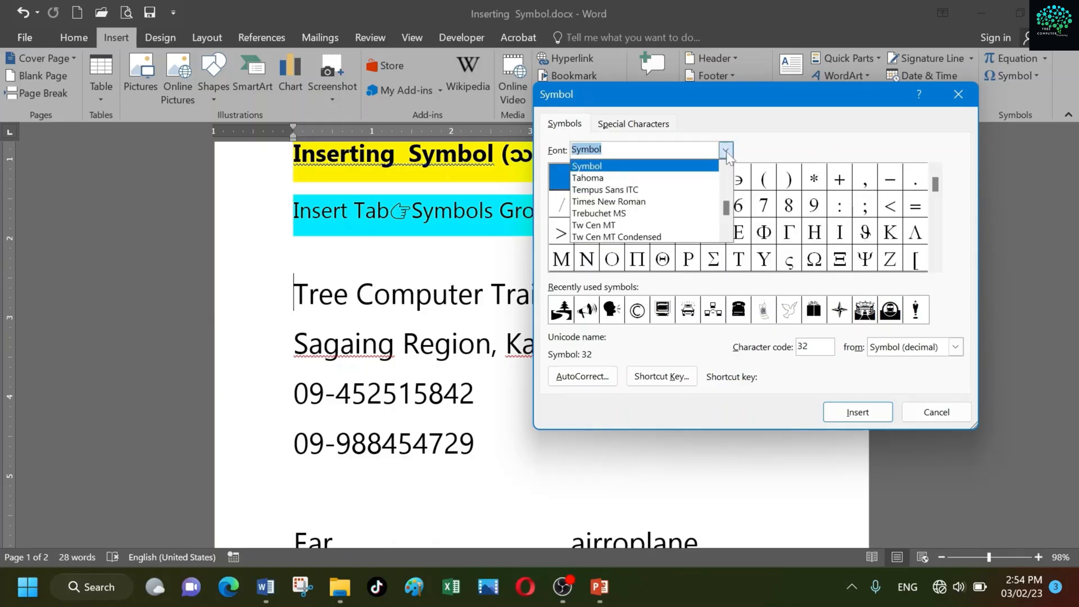
text(webing)
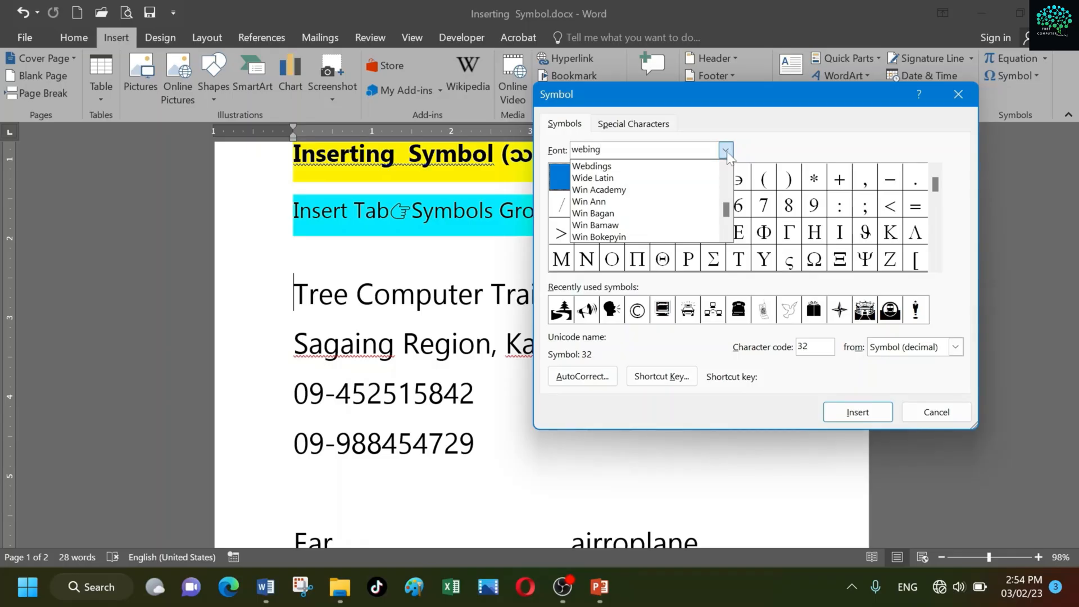
key(BackSpace)
key(BackSpace)
text(ding)
key(Return)
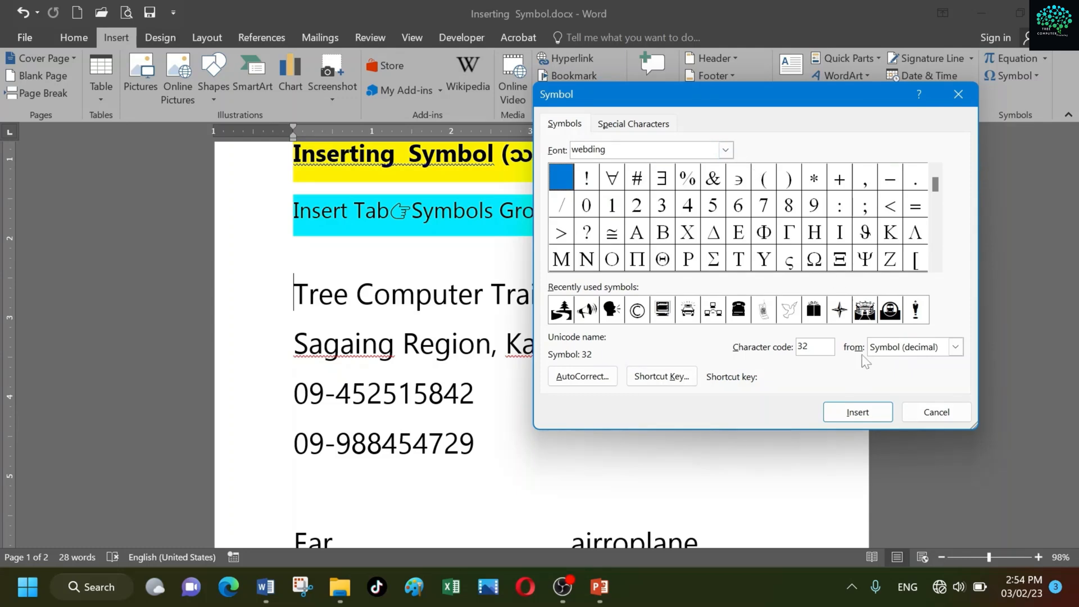
click(840, 231)
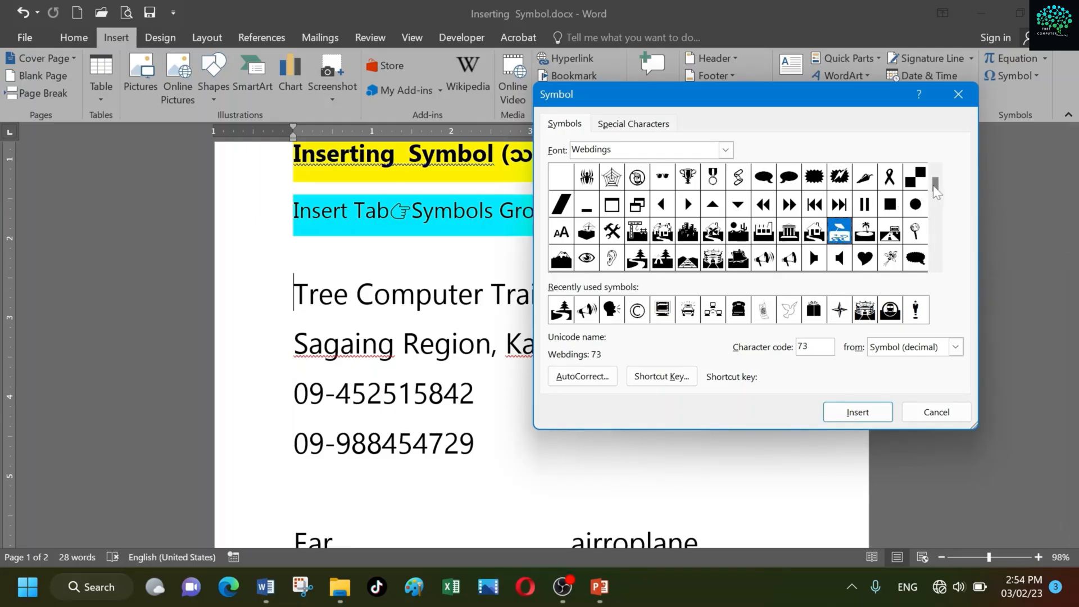
Browse the Webdings characters down to the last rows and back up to the first row
click(935, 266)
click(935, 266)
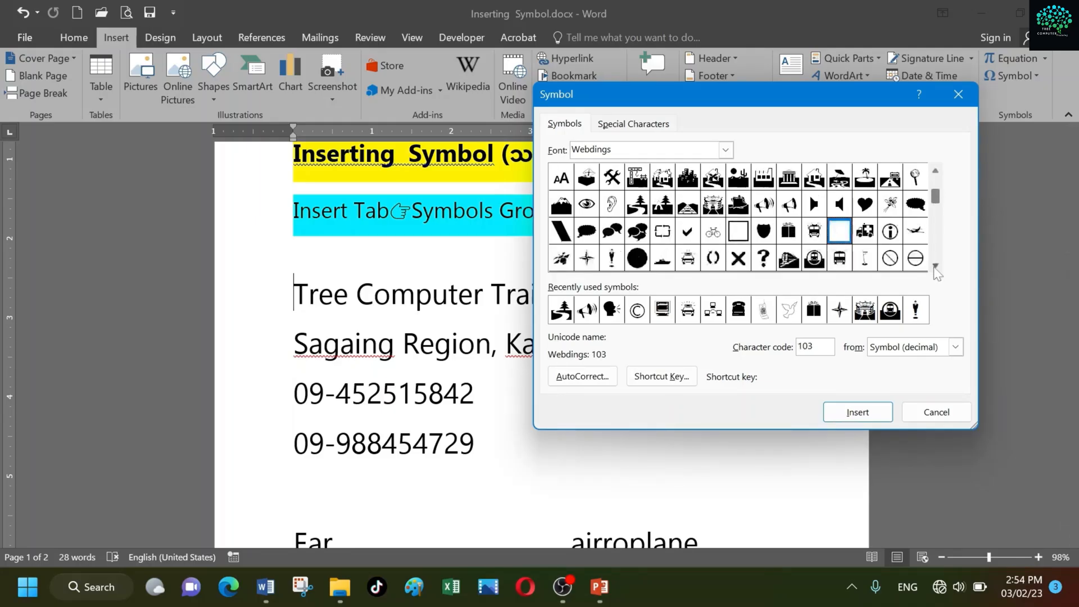
click(935, 266)
click(935, 265)
click(935, 265)
click(935, 266)
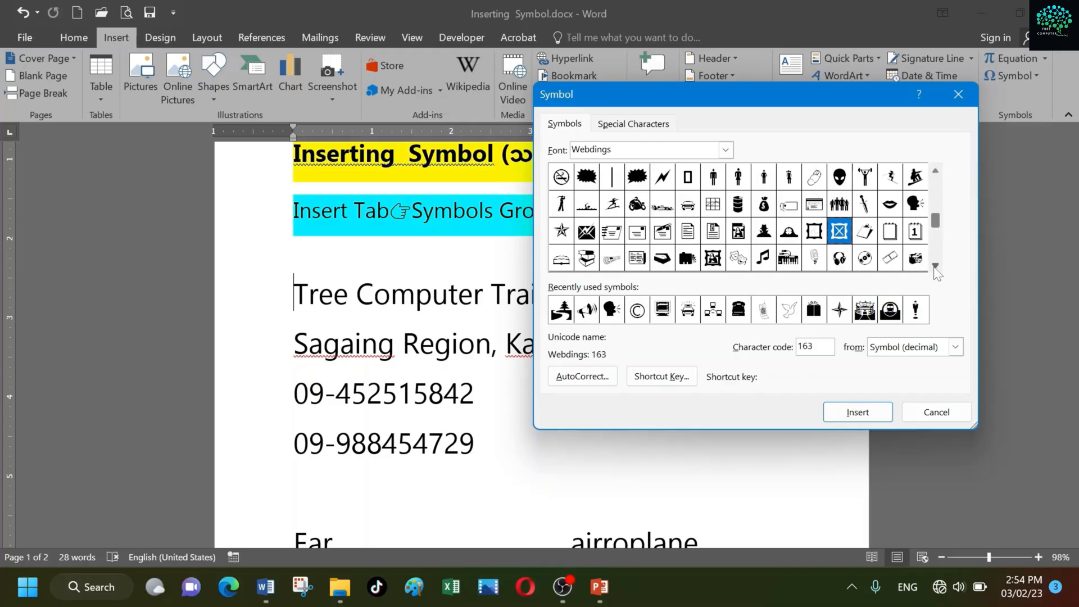
click(935, 266)
click(935, 266)
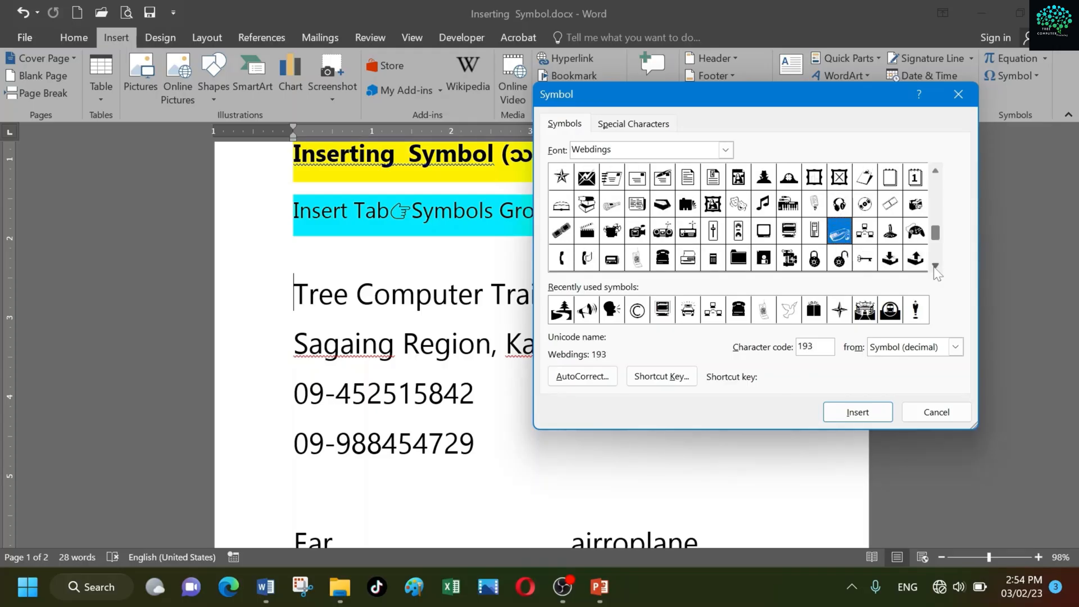
click(935, 265)
click(935, 266)
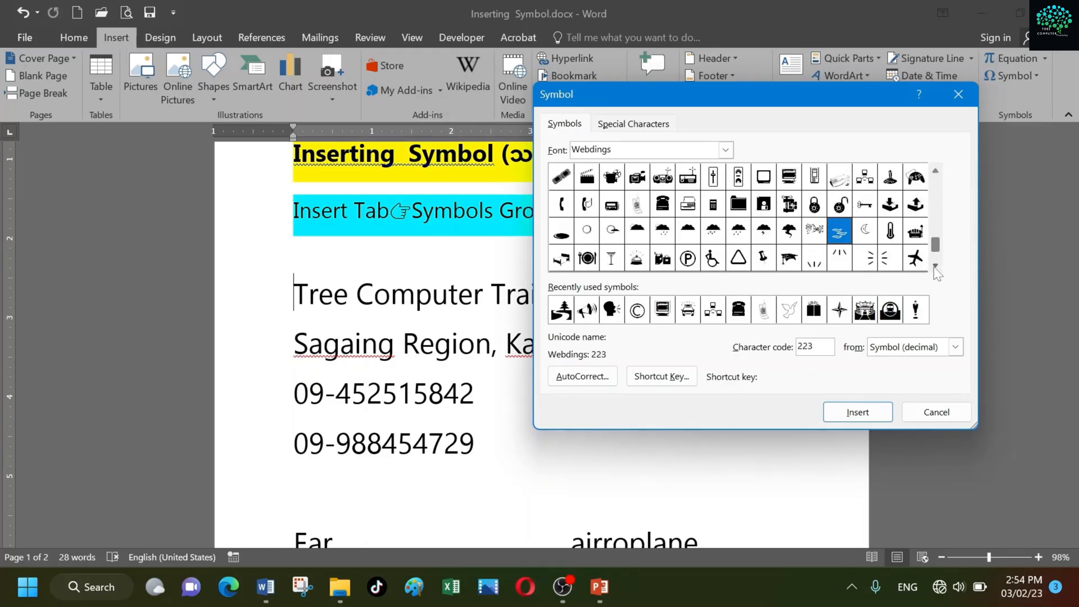
click(935, 266)
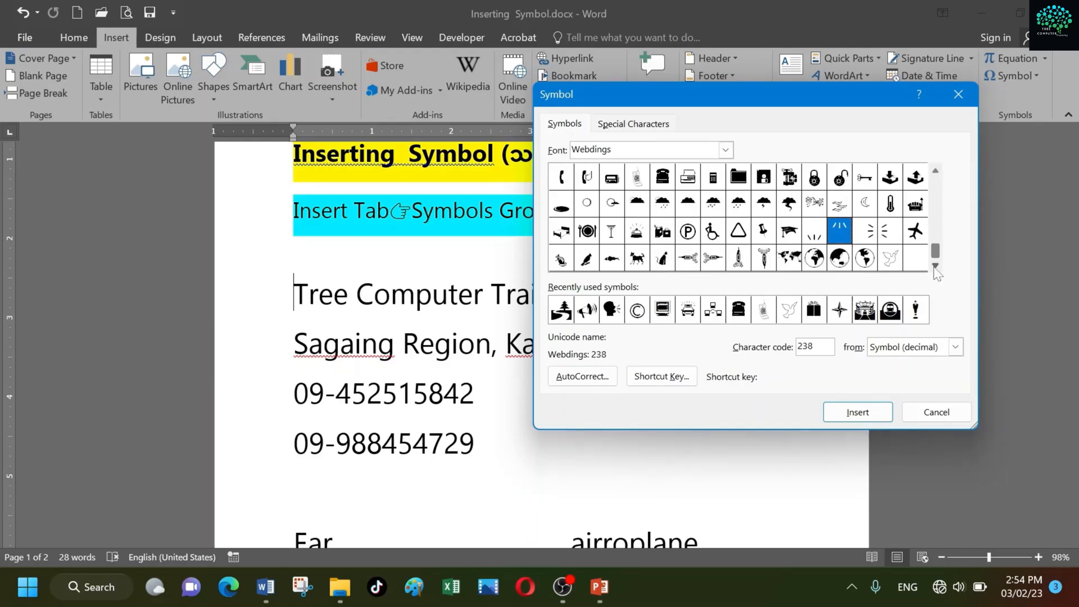
click(934, 173)
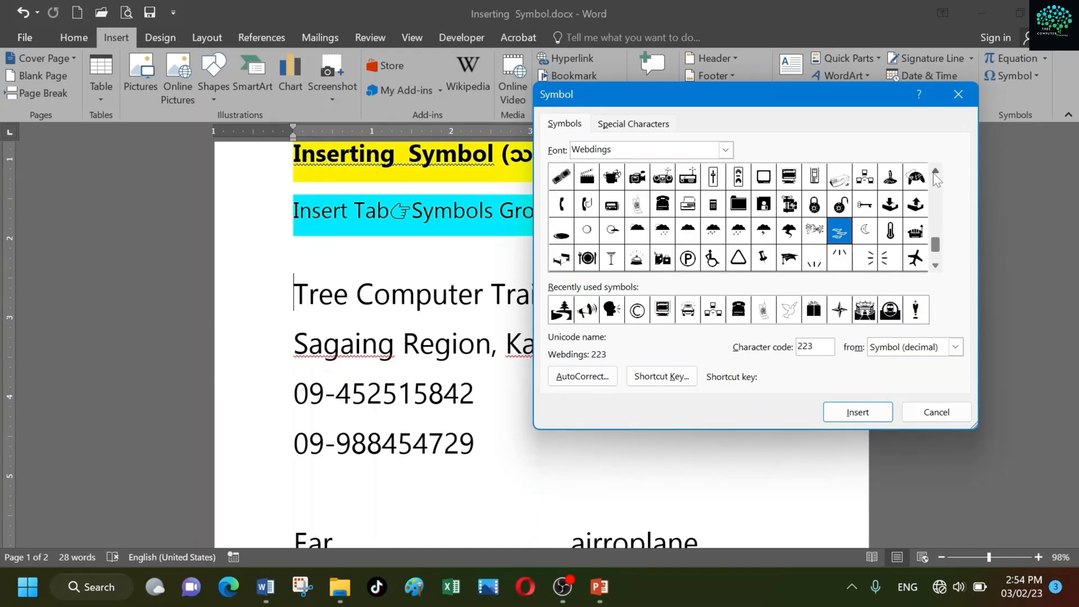
click(935, 173)
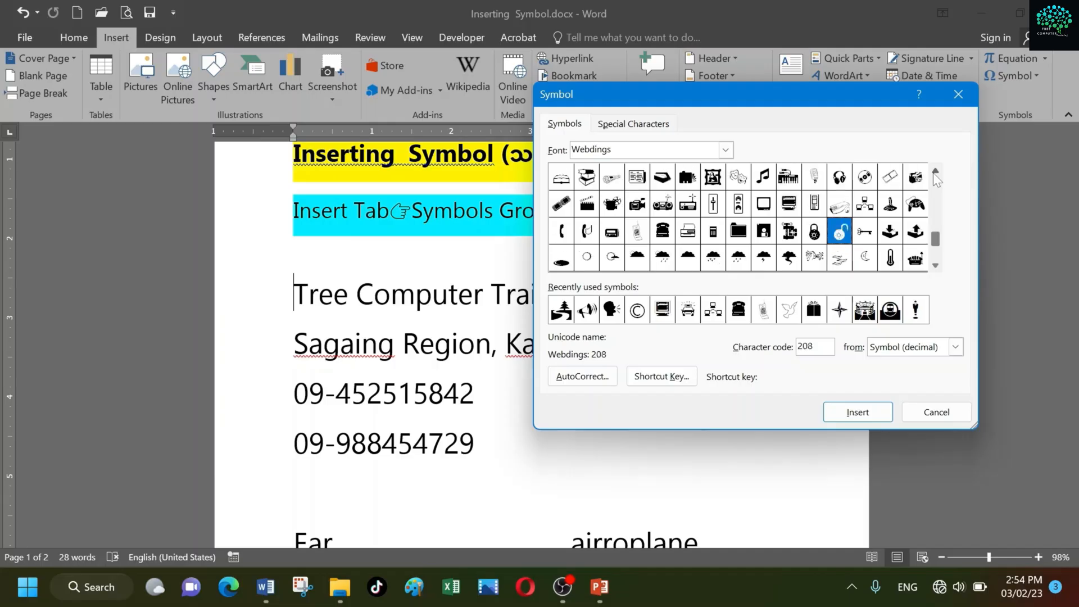
click(935, 174)
click(935, 174)
click(935, 174)
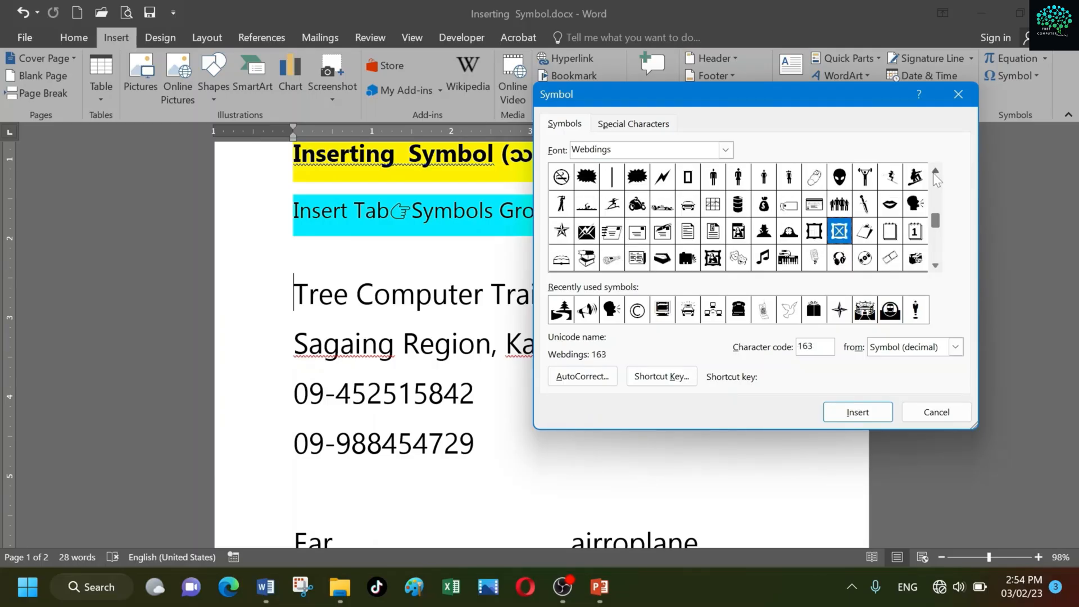
click(934, 173)
click(935, 174)
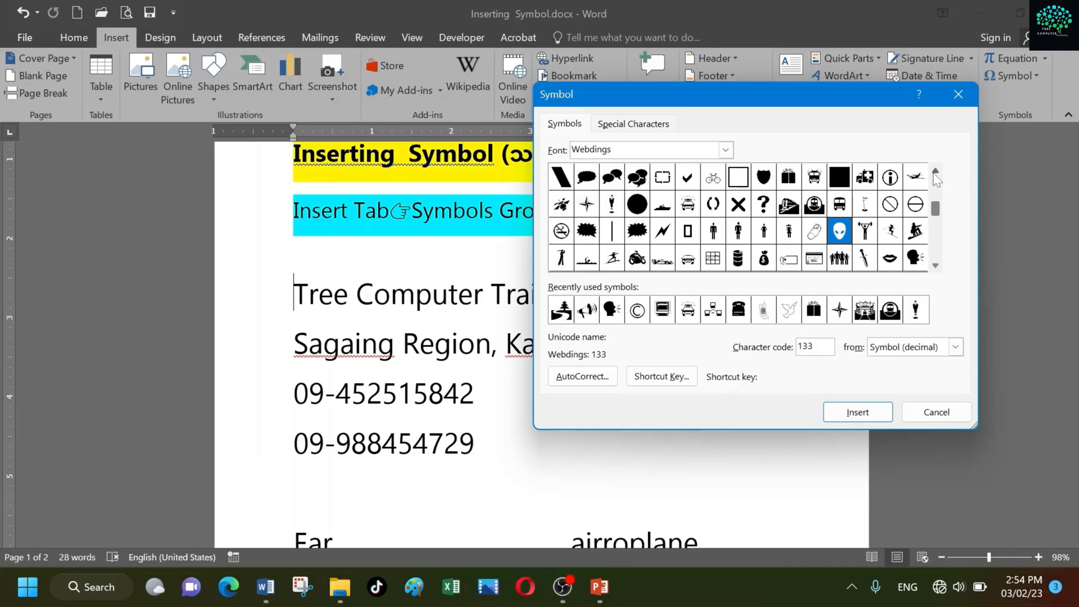
click(934, 174)
click(935, 174)
click(935, 174)
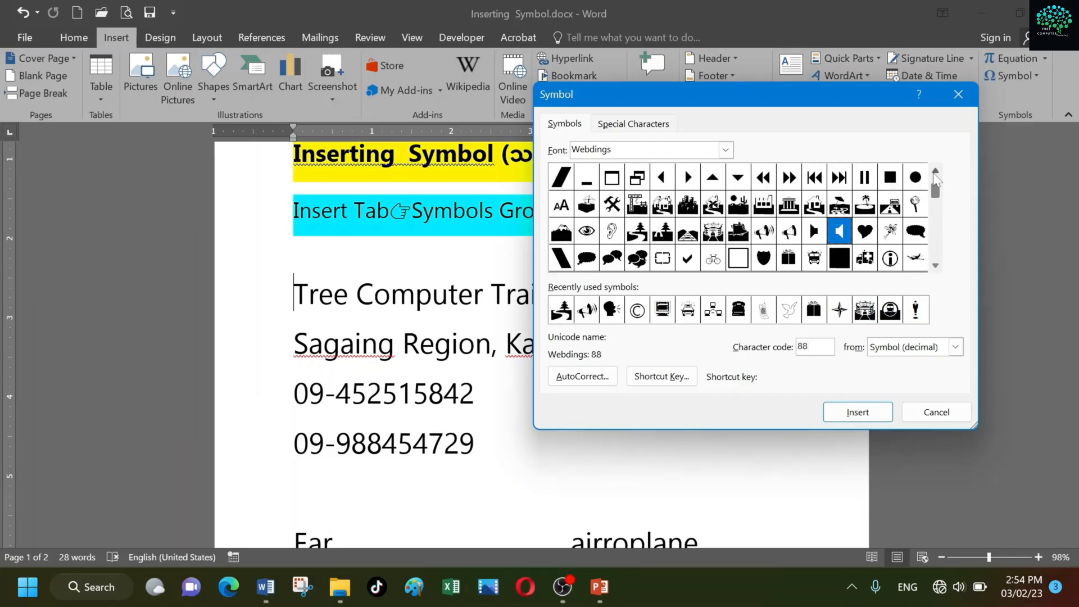
click(934, 174)
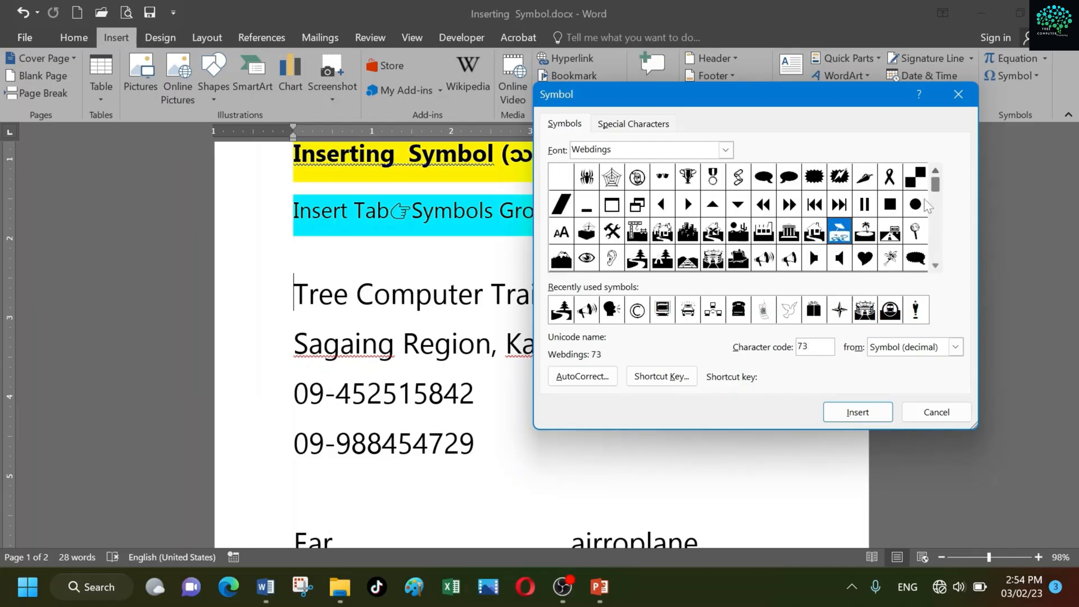
Insert the Webdings computer symbol, character code 191, before "Tree Computer Training Center"
click(929, 265)
click(929, 265)
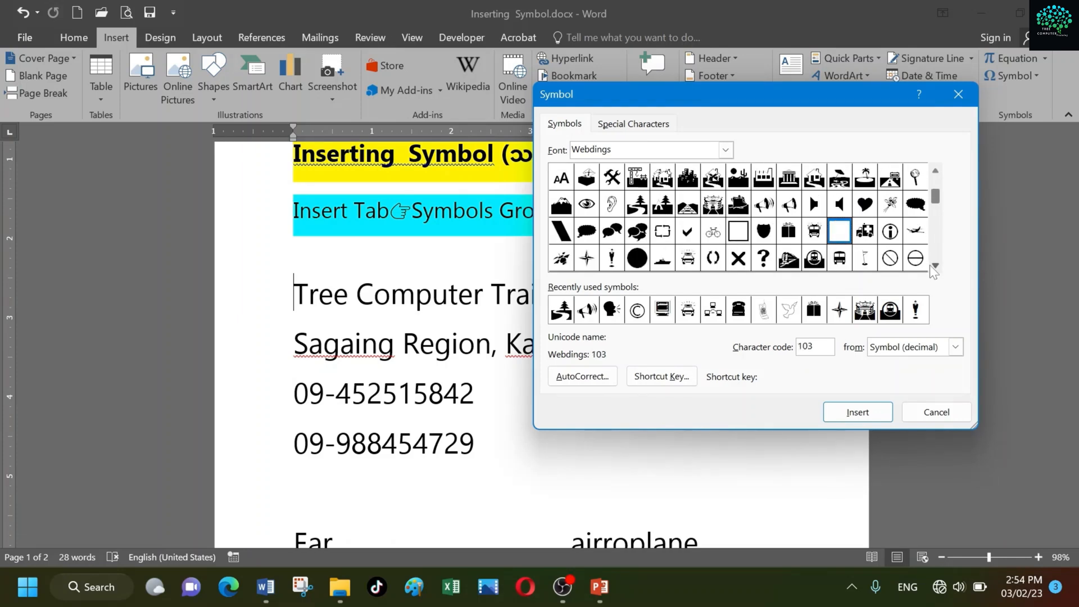
click(929, 264)
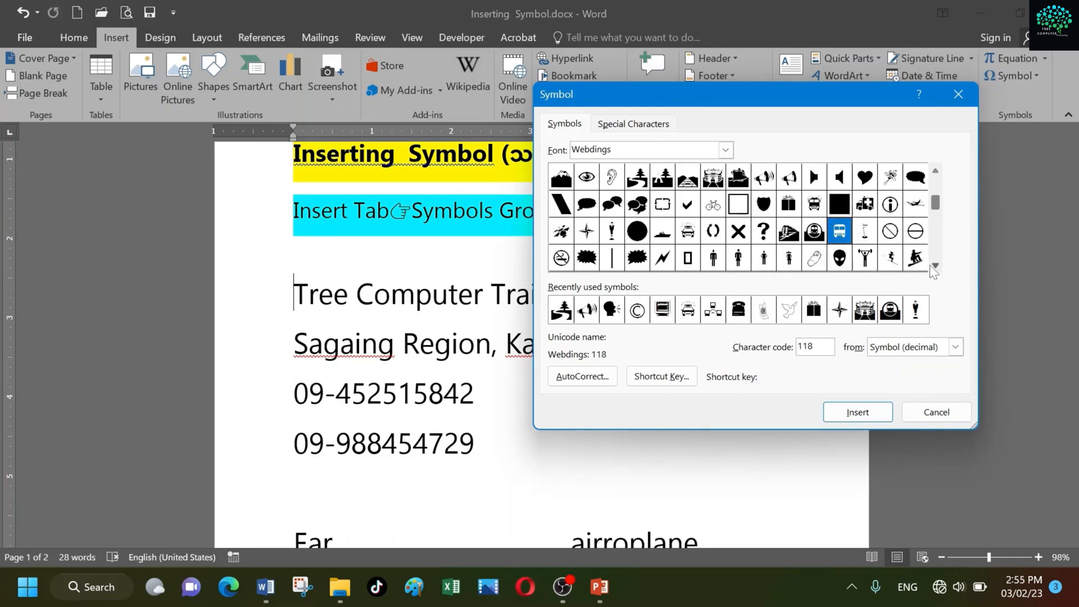
click(930, 264)
click(929, 265)
click(930, 264)
click(929, 265)
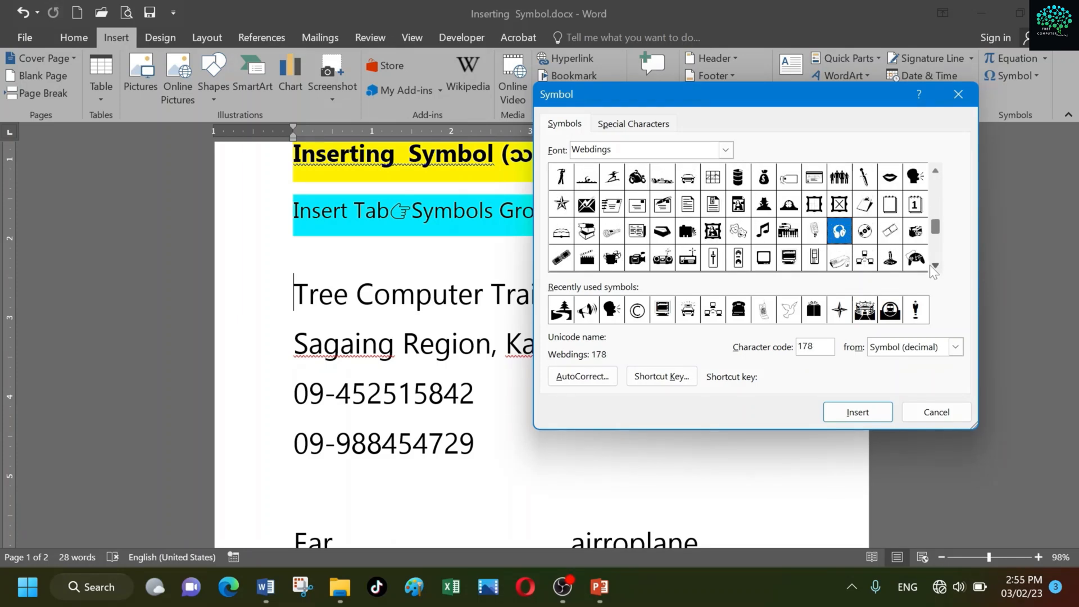
click(929, 265)
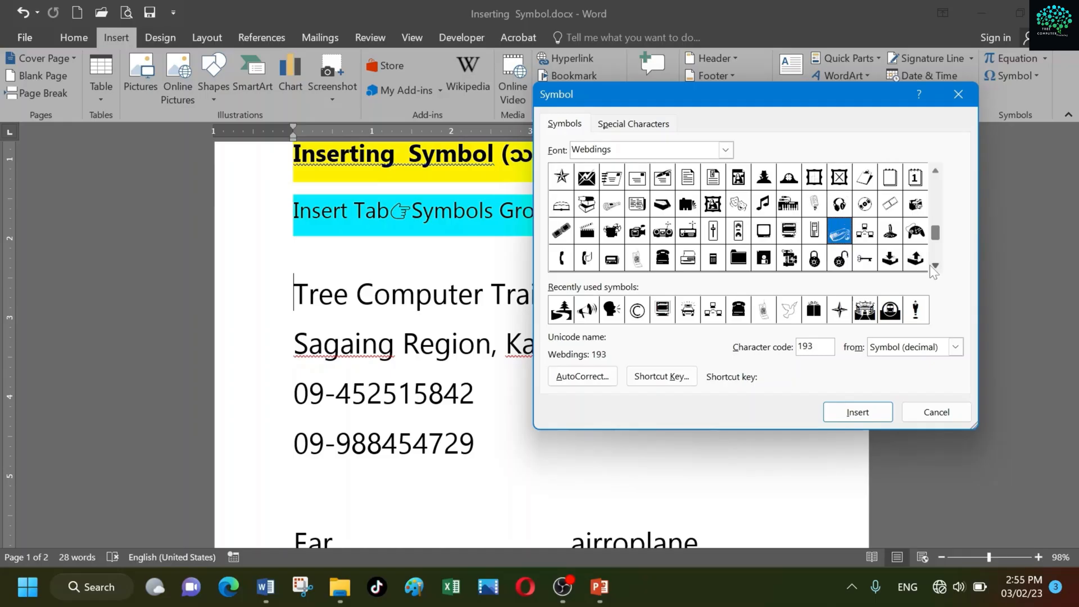
click(790, 236)
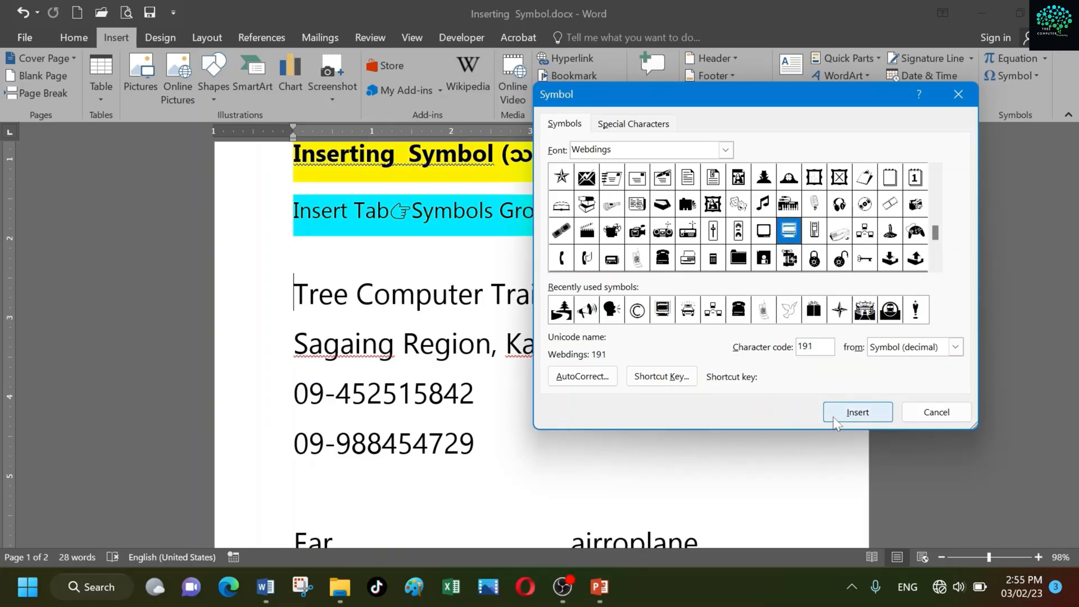
double_click(790, 236)
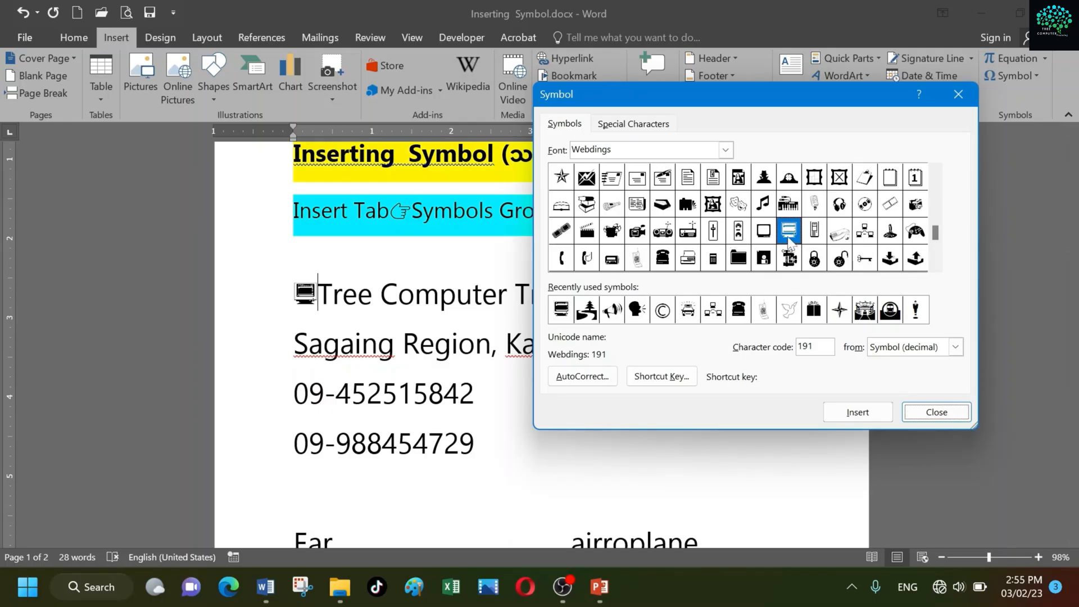
Insert the Webdings blank-screen symbol, character code 190, after the computer symbol and close the Symbol dialog
click(758, 240)
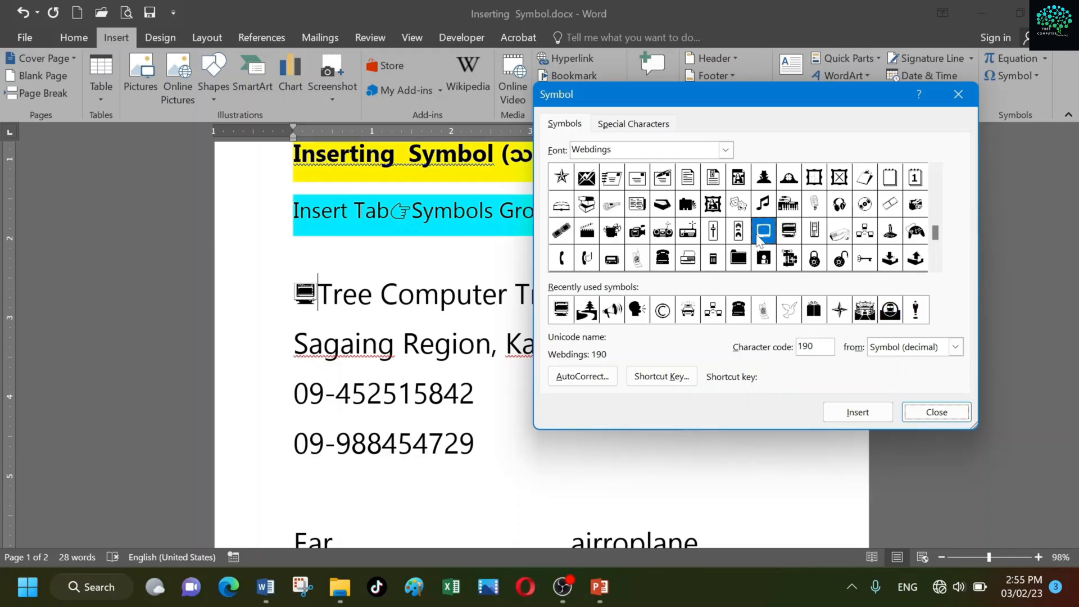
double_click(758, 240)
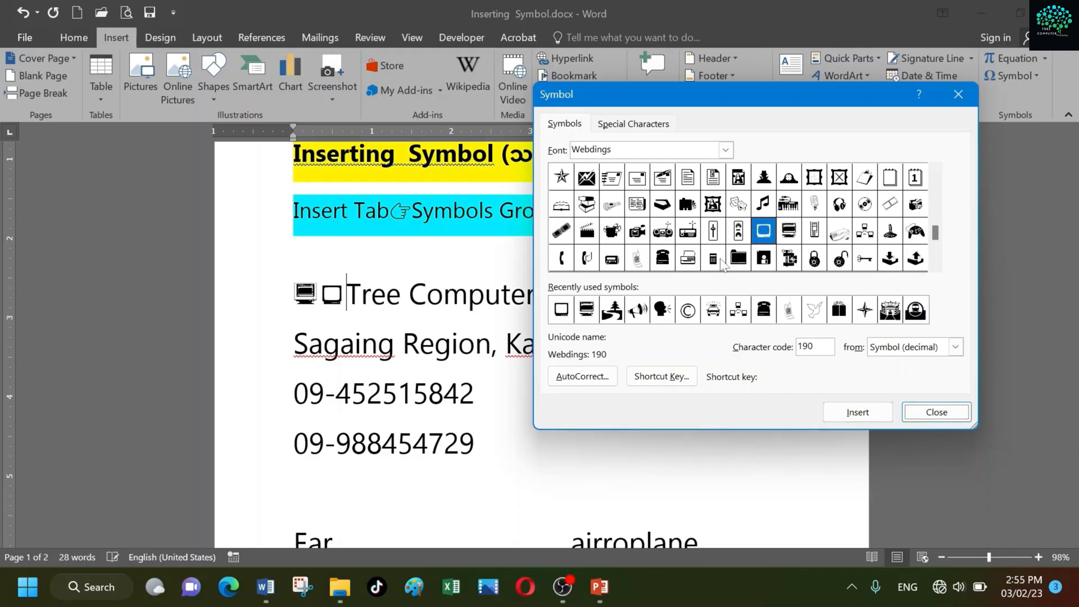
click(936, 412)
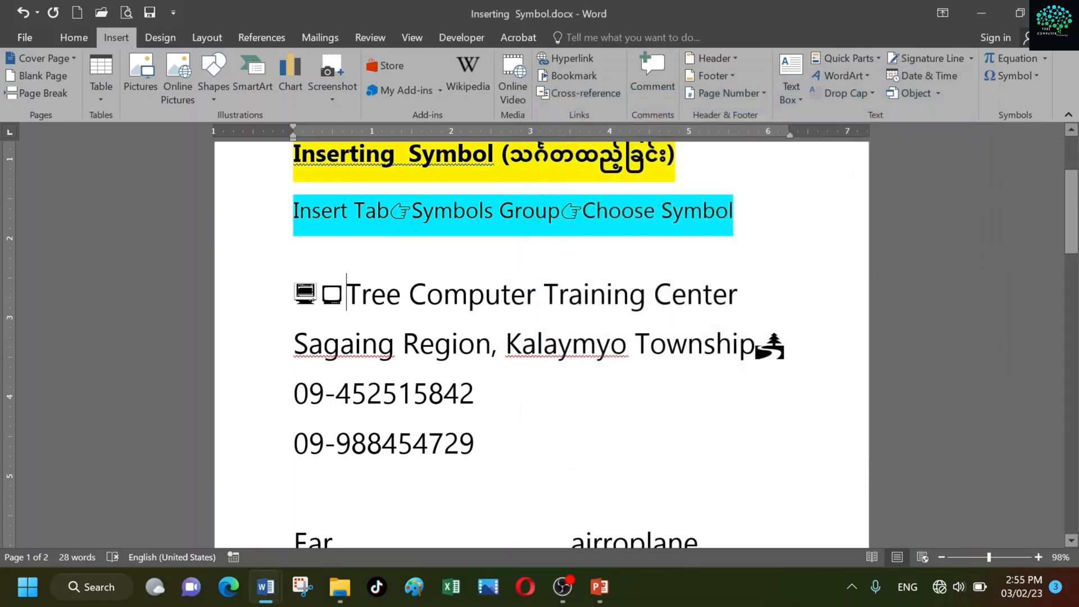
Insert the Webdings telephone symbol, character code 201, before the first phone number and close the Symbol dialog
scroll(542, 346, down, 1)
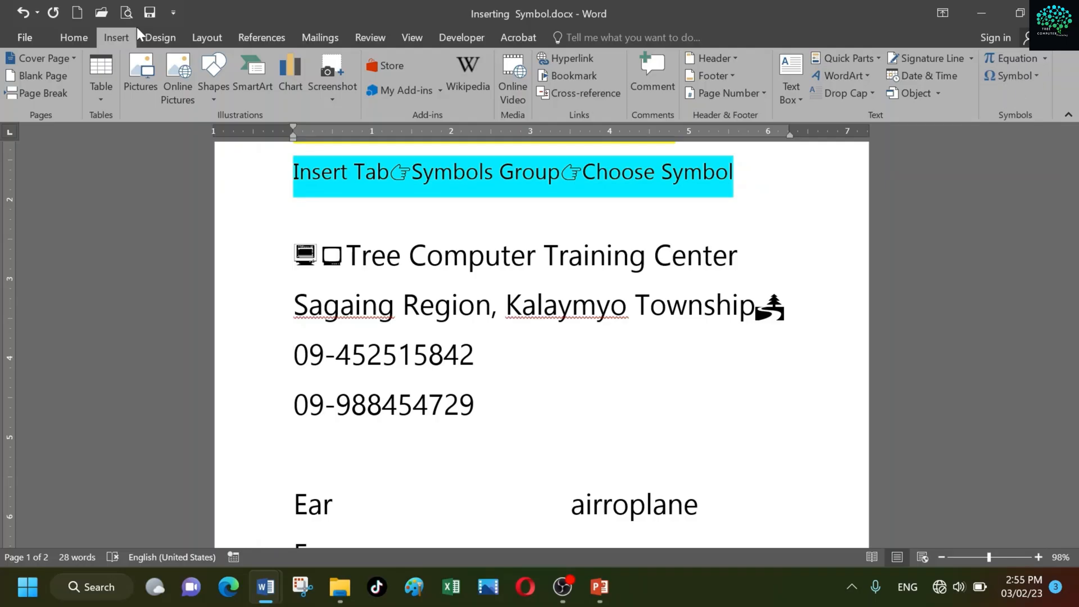
click(1034, 73)
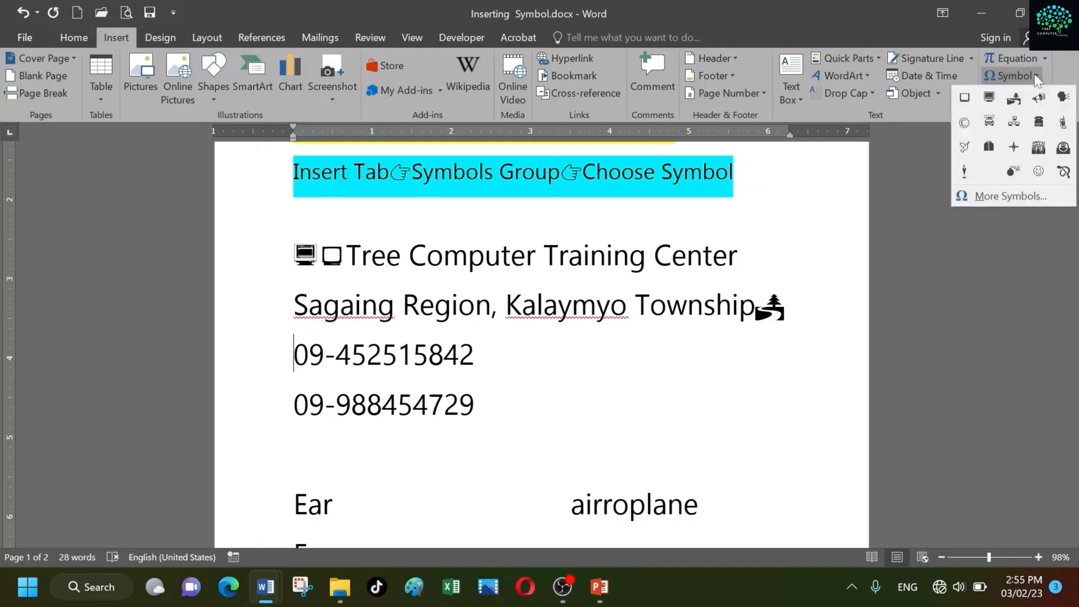
click(1010, 198)
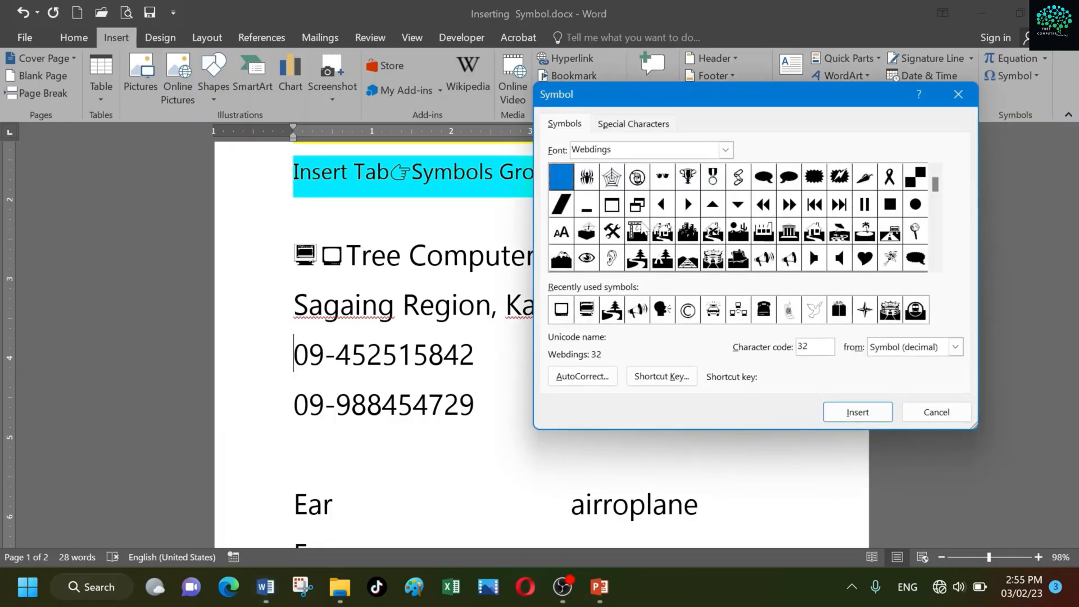
click(935, 265)
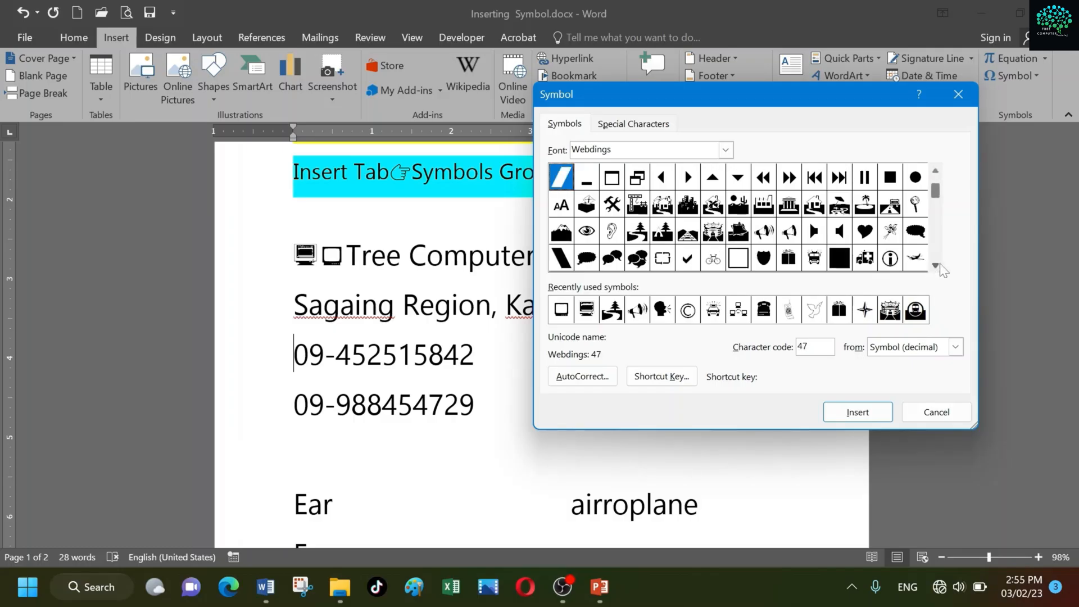
click(937, 265)
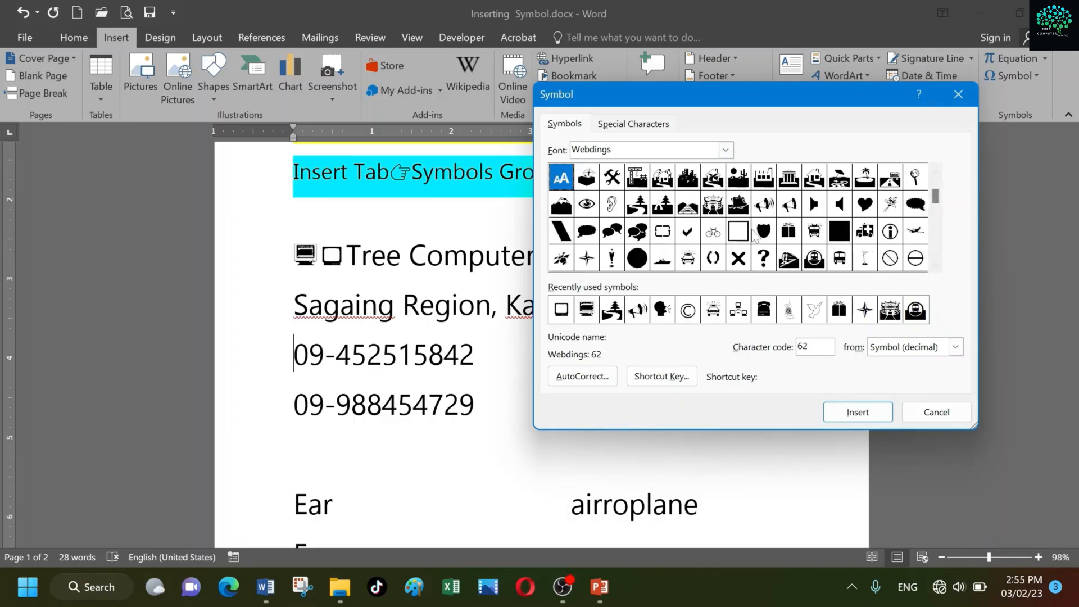
click(936, 265)
click(936, 266)
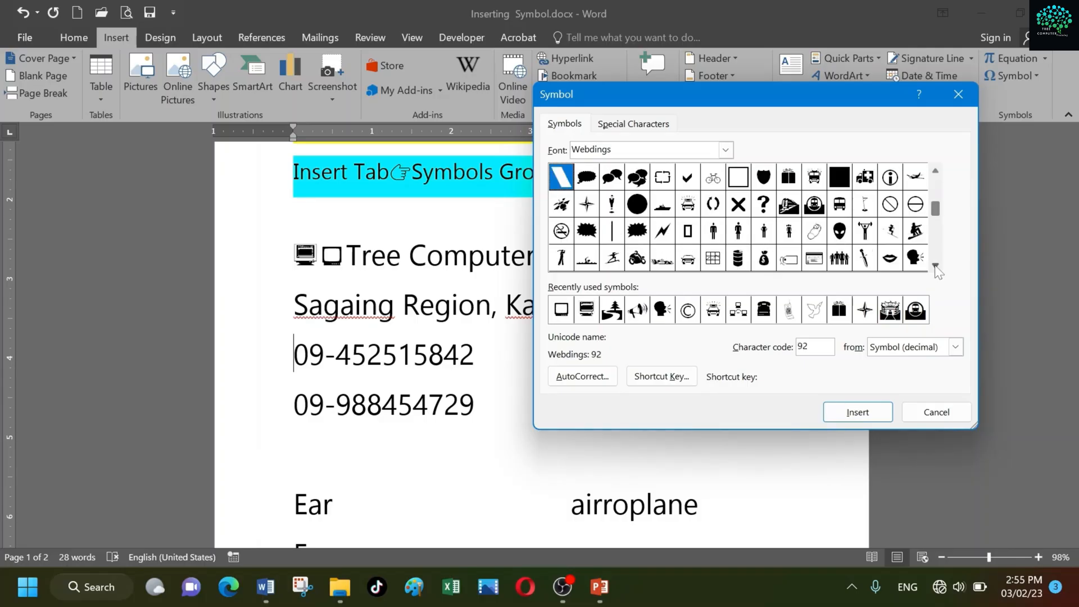
click(936, 266)
click(936, 265)
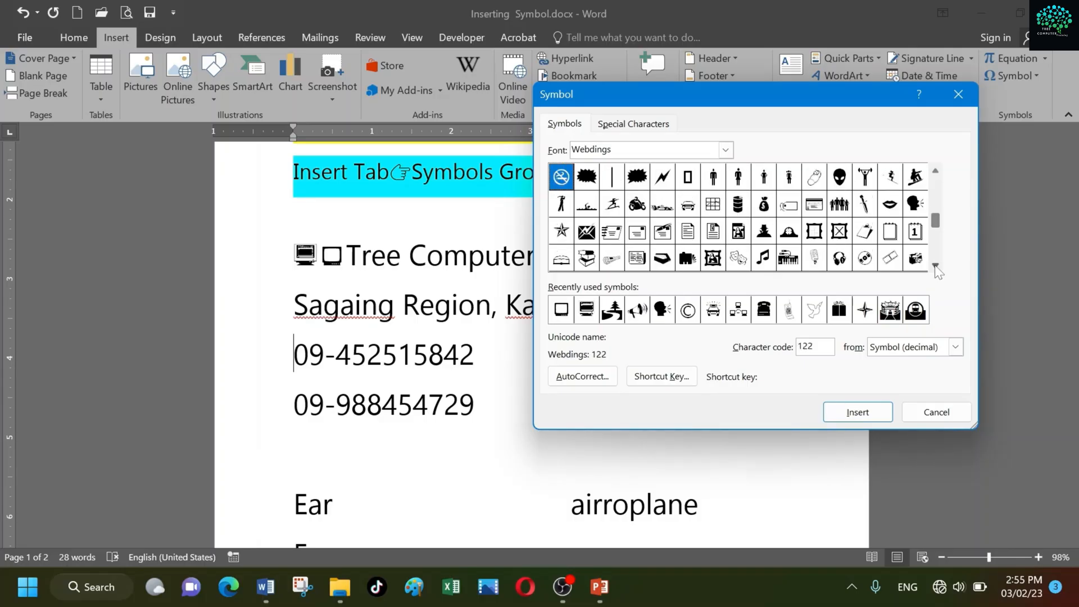
click(936, 266)
click(936, 266)
click(936, 266)
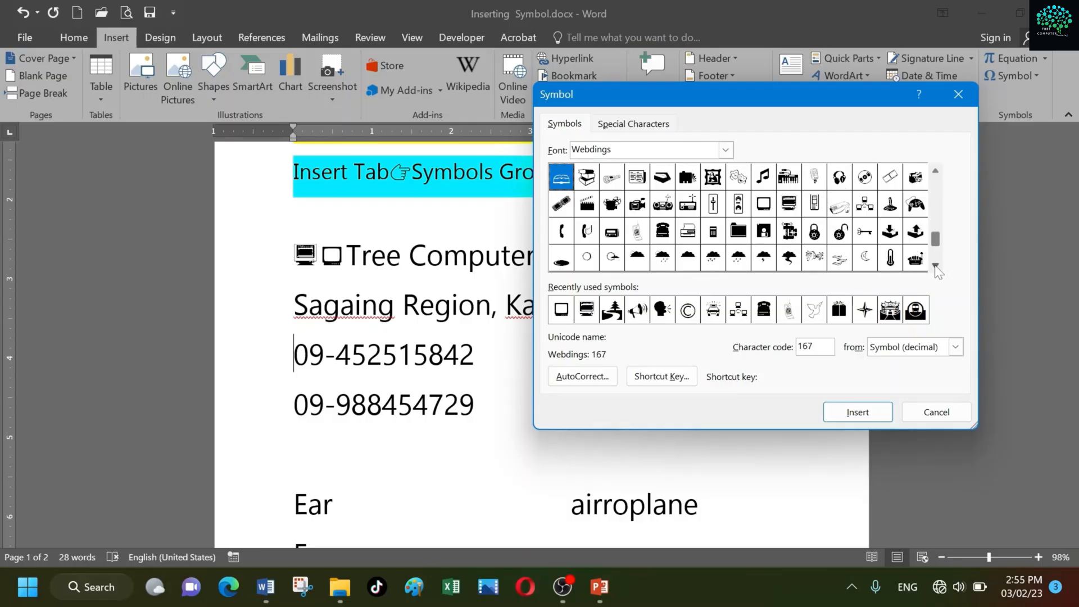
click(661, 239)
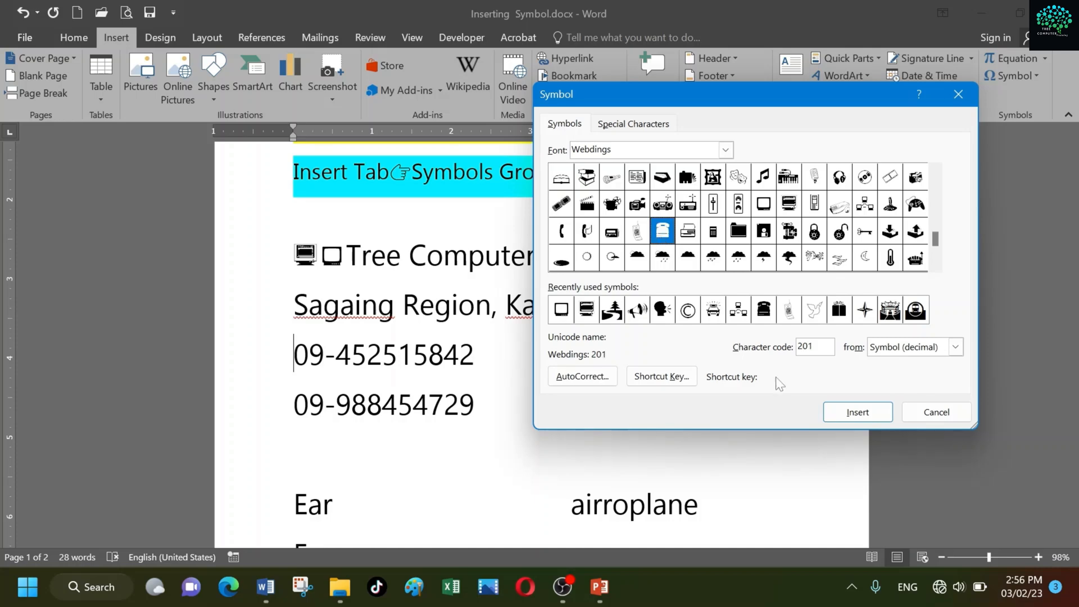
click(846, 415)
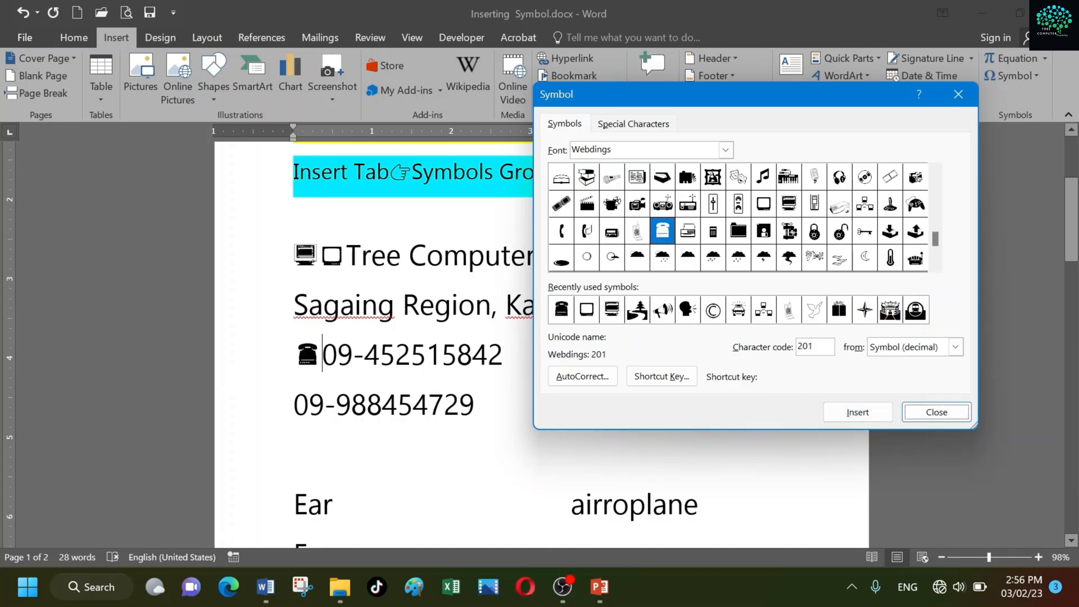
click(936, 412)
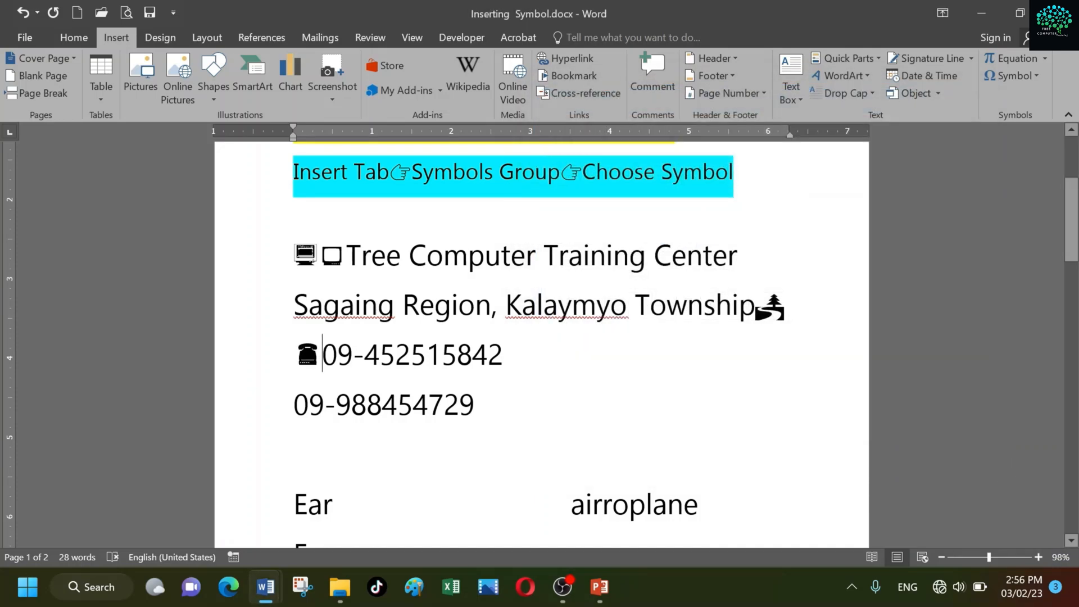
Copy the telephone symbol from the first phone number and paste it before the second phone number
click(294, 404)
click(280, 353)
click(322, 354)
drag(322, 354, 291, 362)
key(ctrl+c)
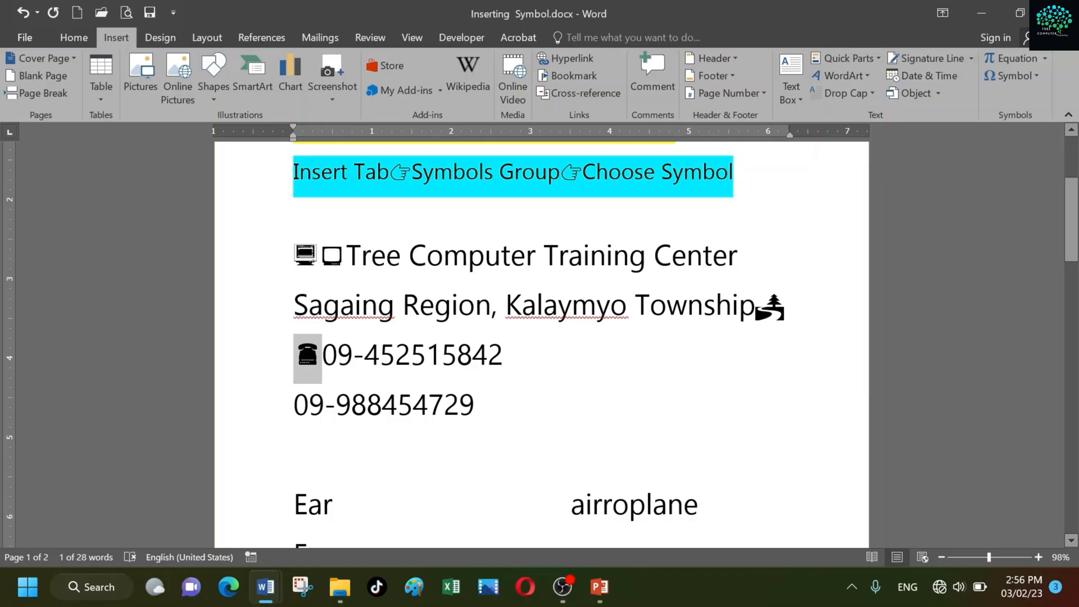
click(295, 405)
key(ctrl+v)
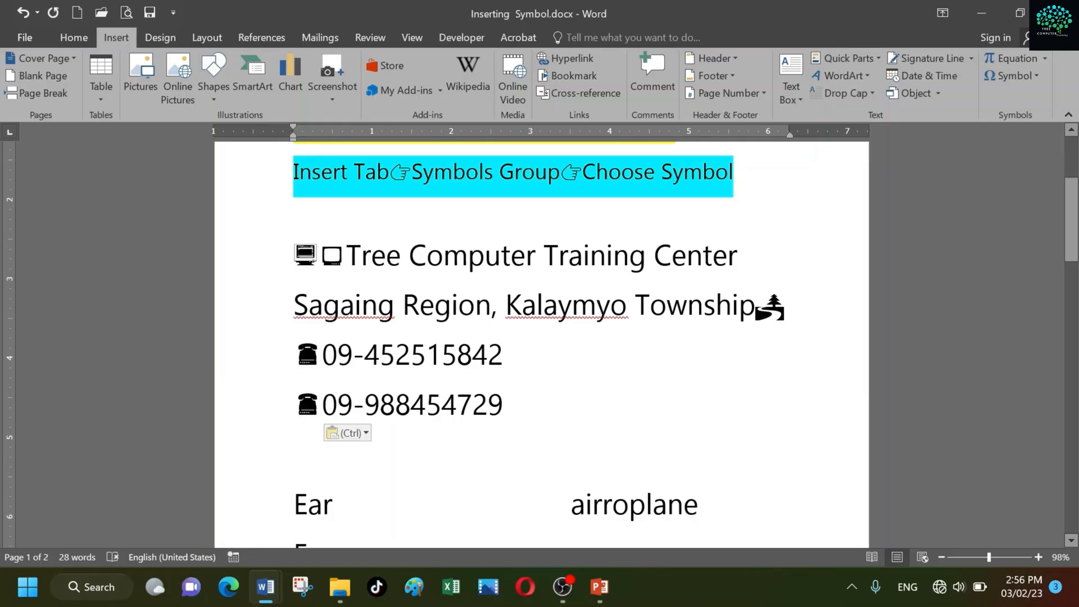
Insert the Webdings ear symbol, character code 79, after "Ear" and close the Symbol dialog
scroll(539, 346, down, 5)
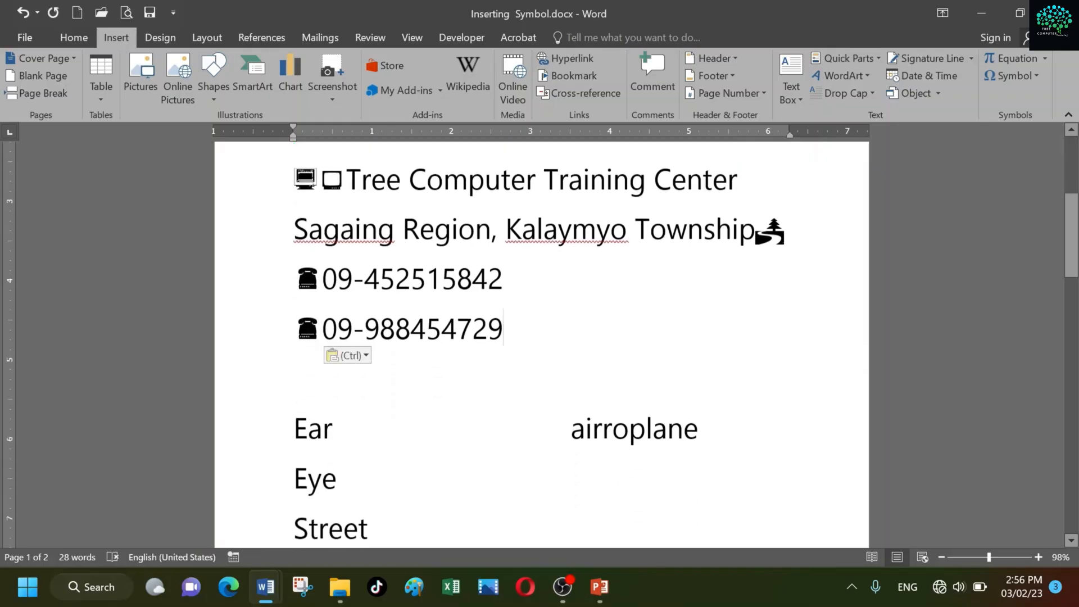
scroll(539, 346, down, 1)
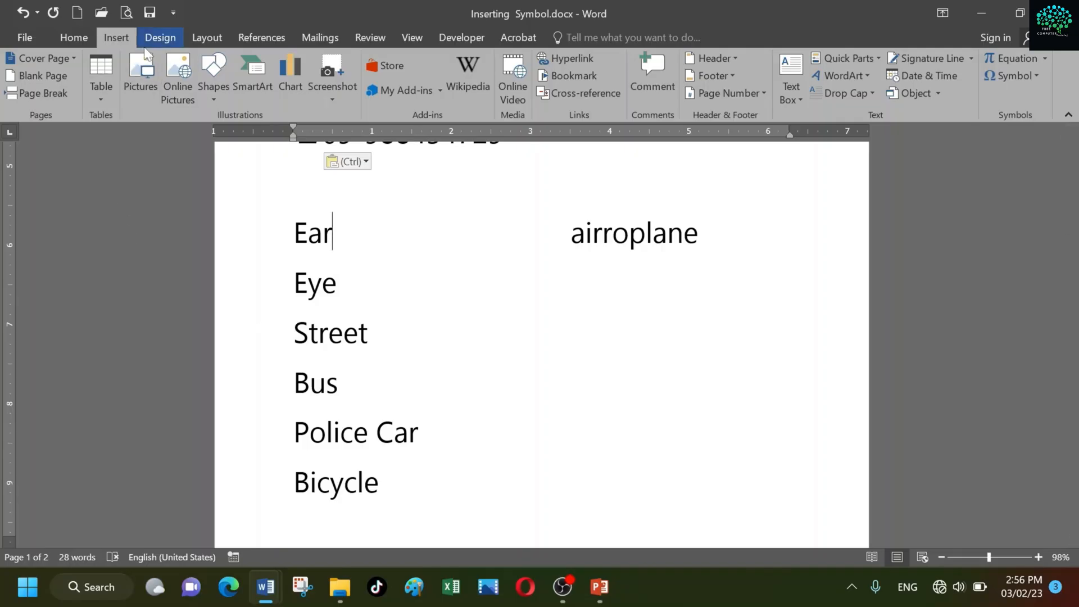
click(1034, 79)
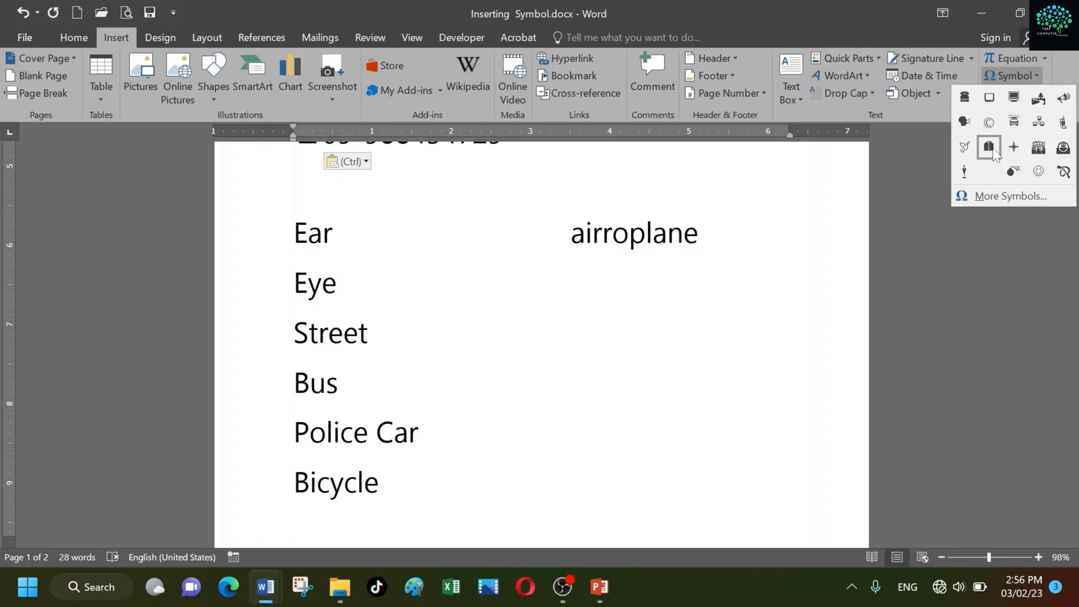
click(1011, 196)
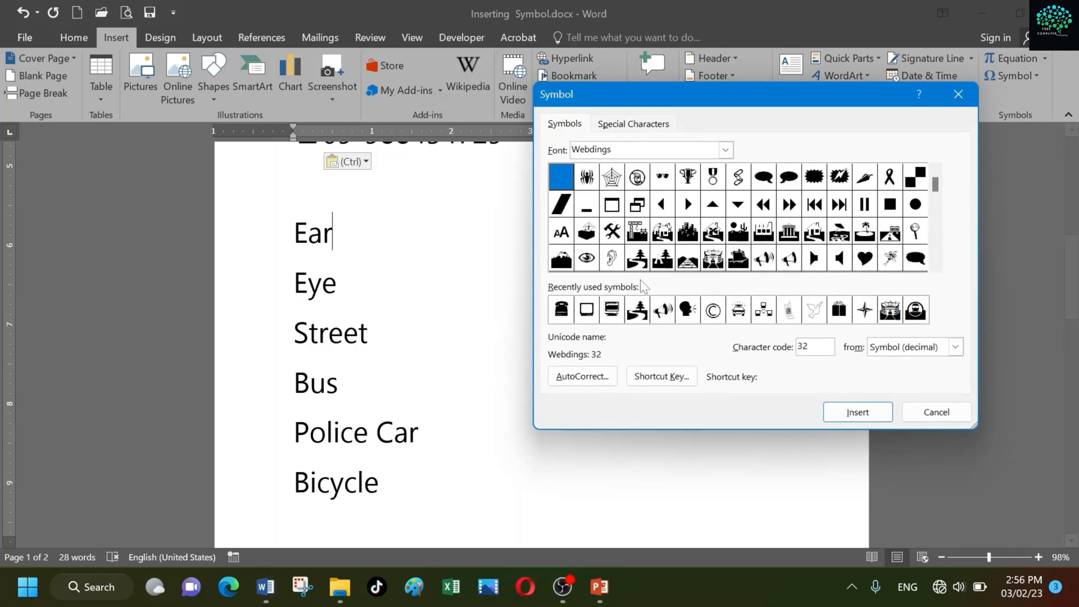
click(611, 265)
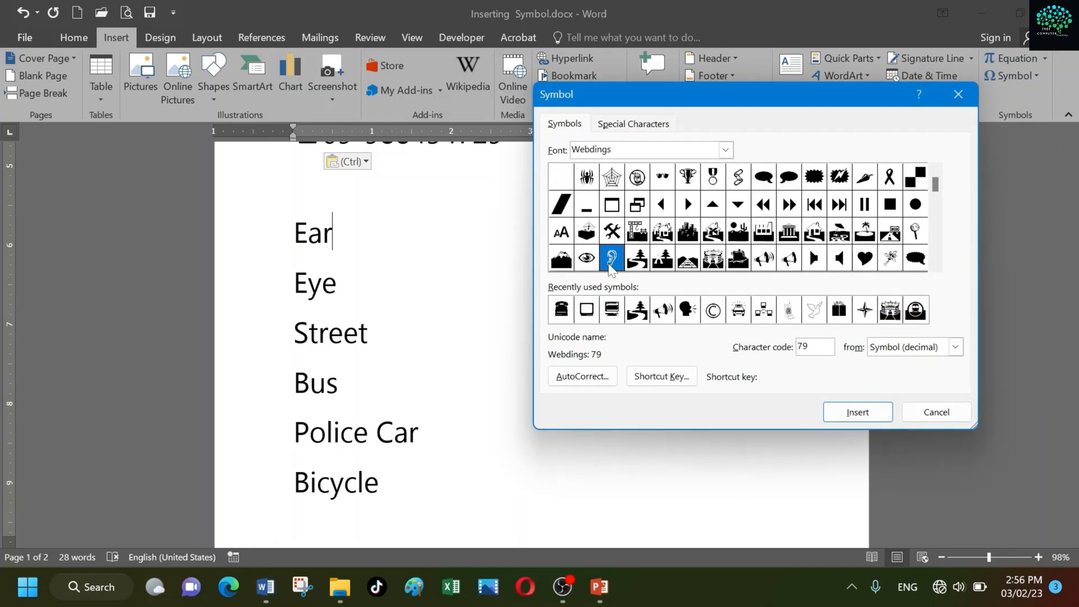
double_click(611, 264)
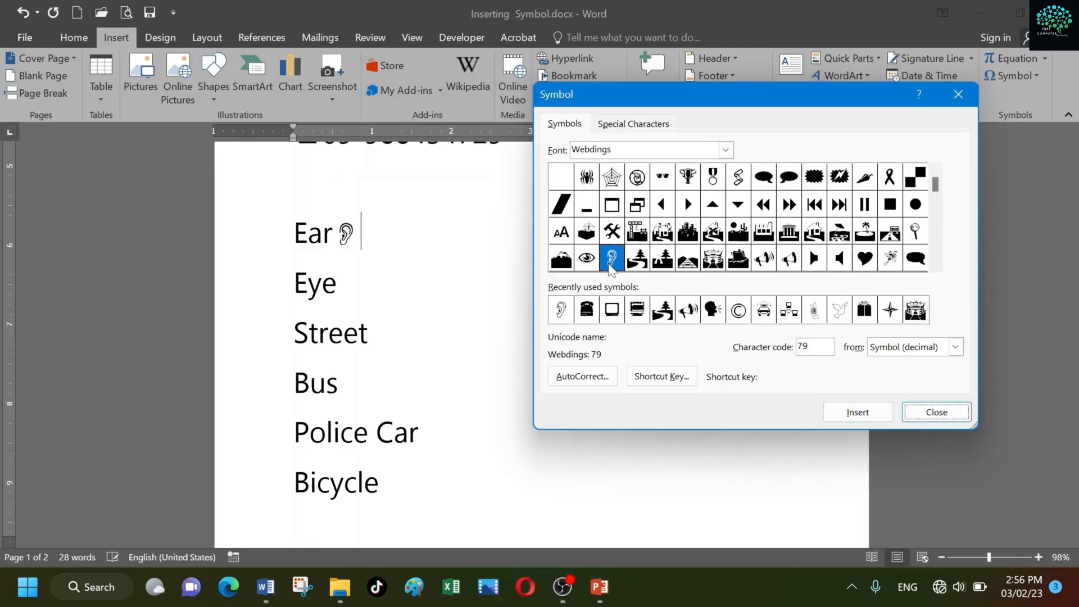
click(928, 413)
Insert the Webdings eye symbol, character code 78, after "Eye" and close the Symbol dialog
click(457, 301)
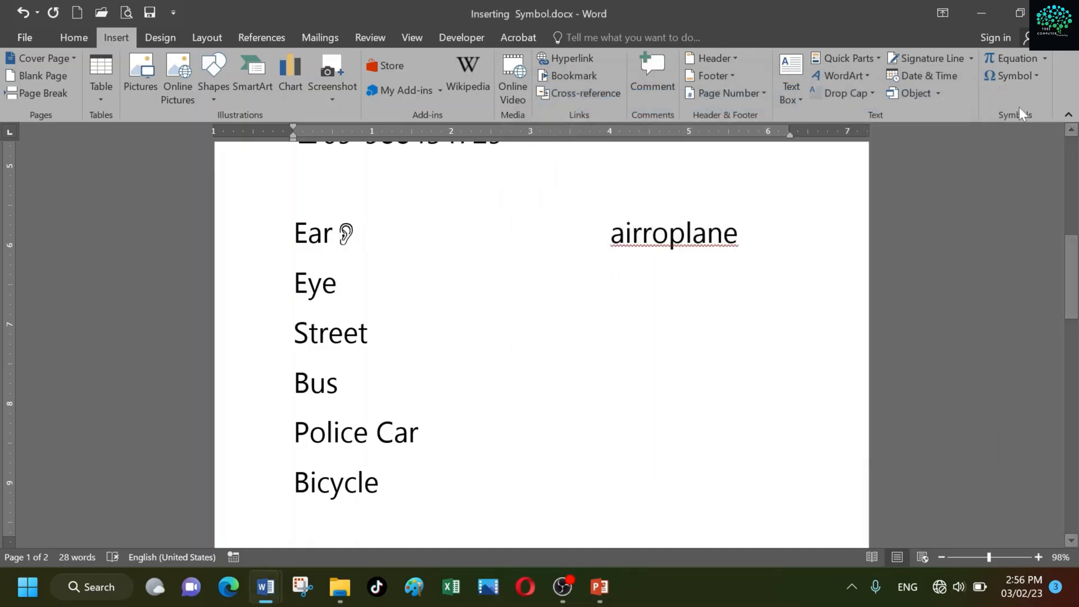
click(1035, 76)
click(988, 203)
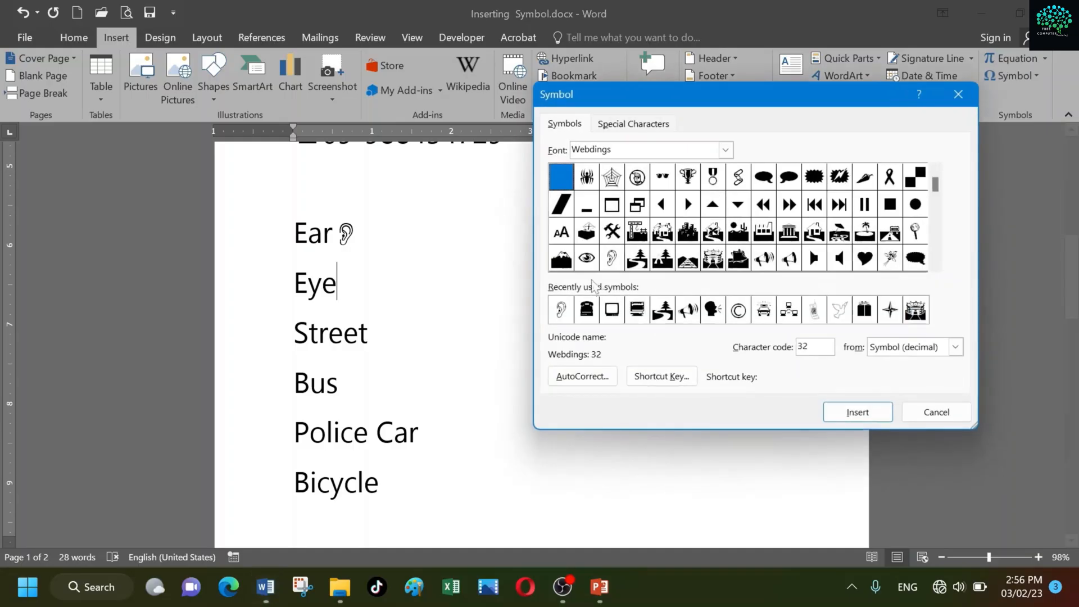
double_click(586, 257)
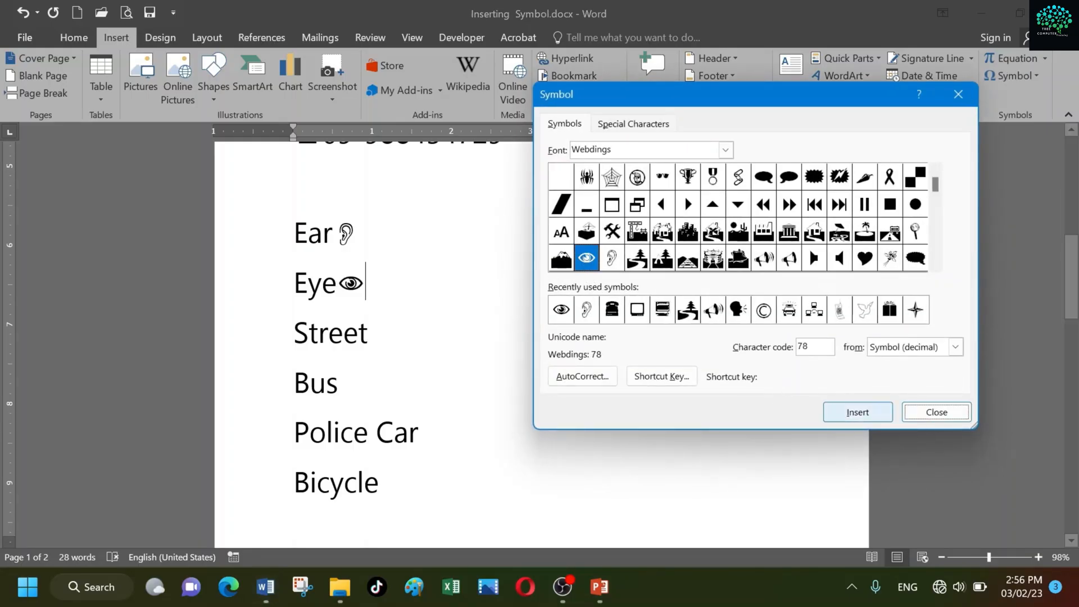
click(937, 413)
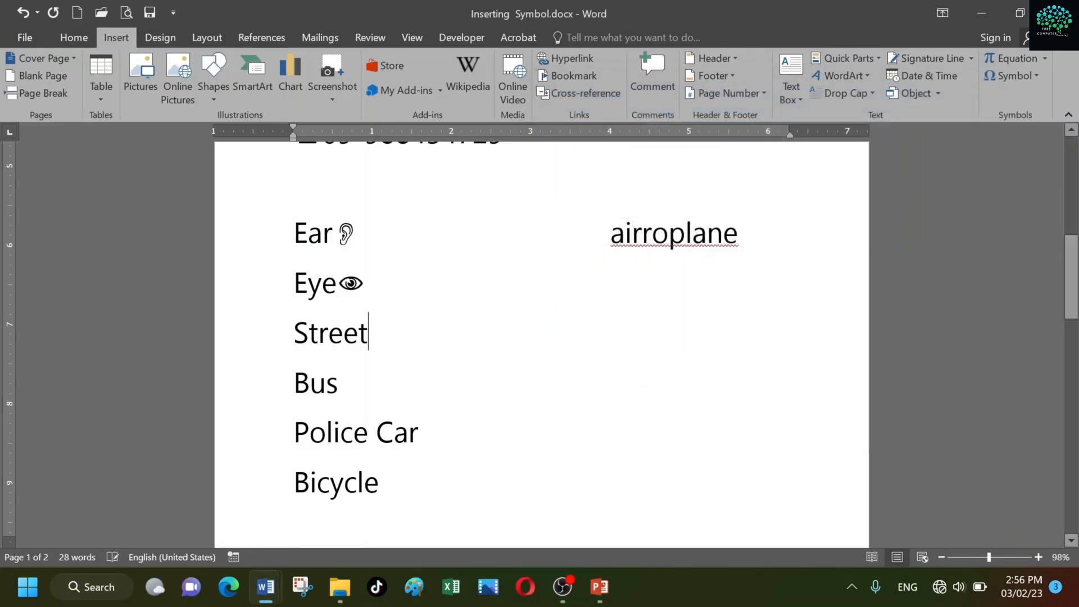
click(1029, 76)
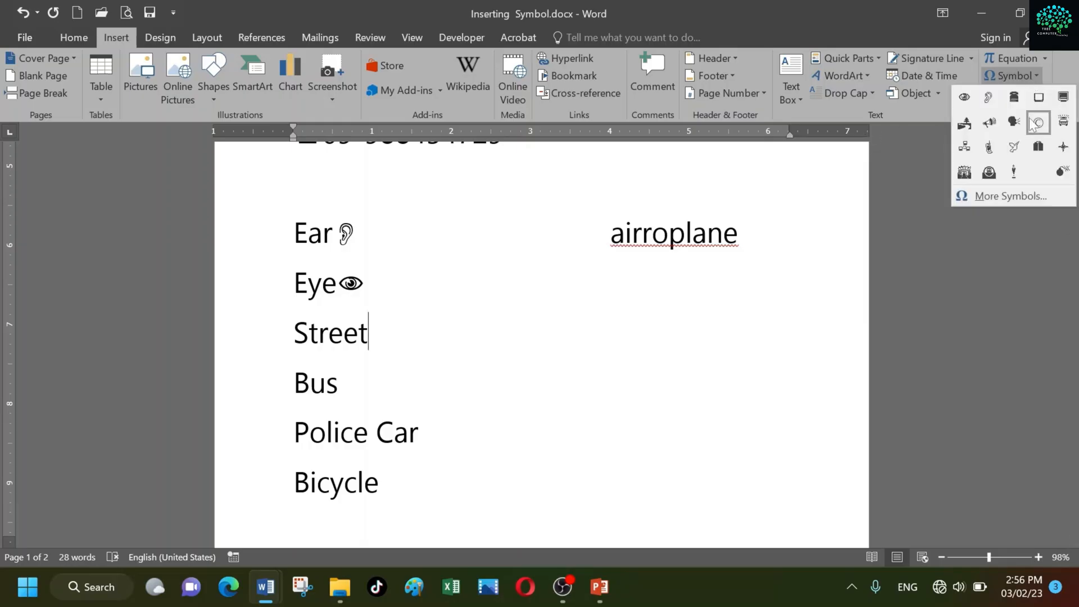
click(1010, 196)
click(930, 407)
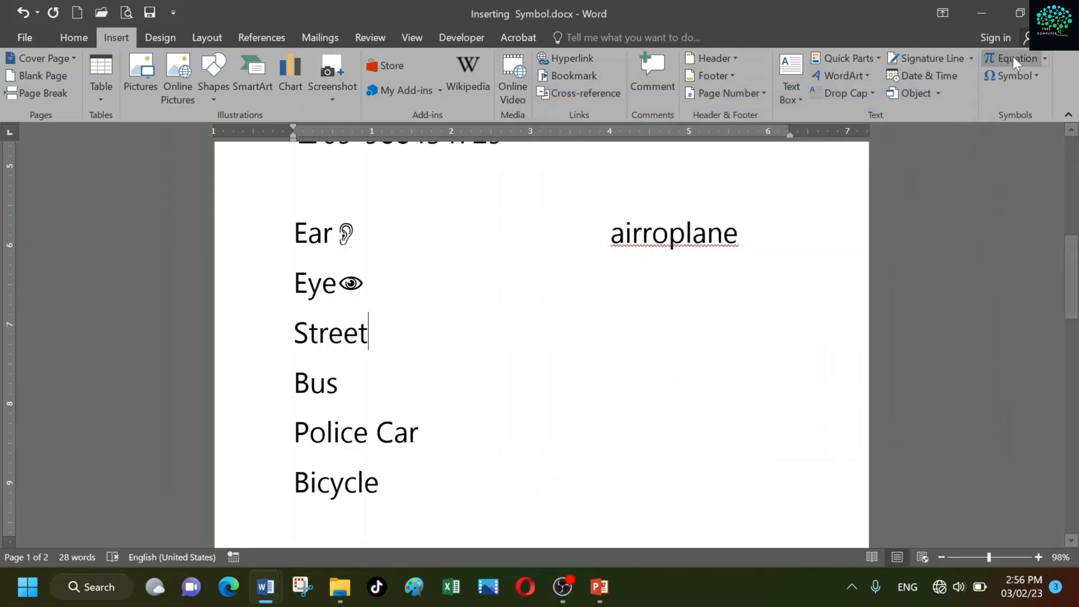
Insert the recently used road-and-tree symbol after "Street"
click(1040, 74)
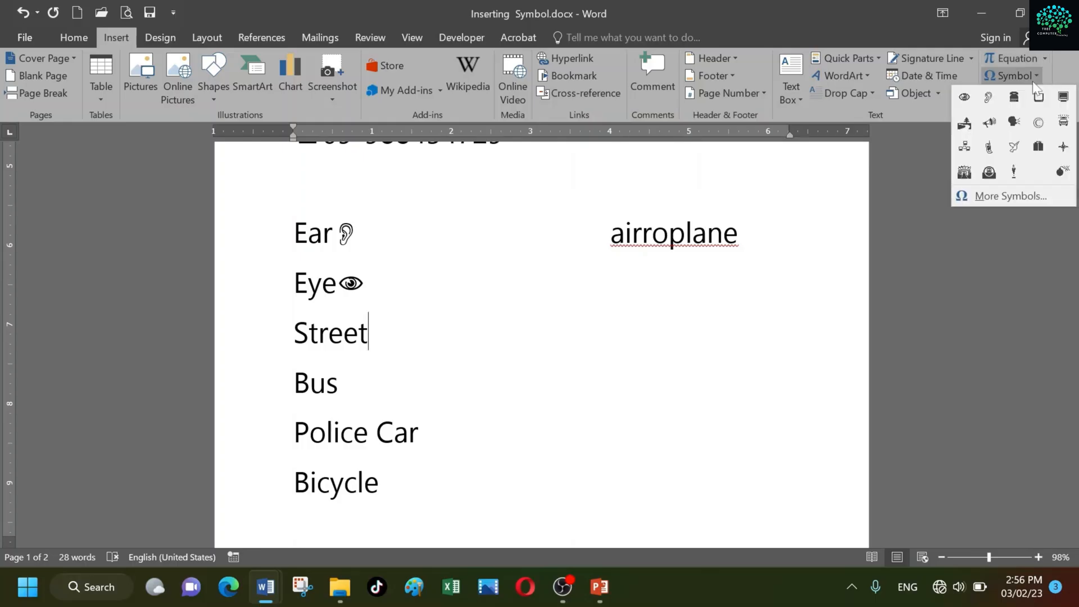
click(965, 125)
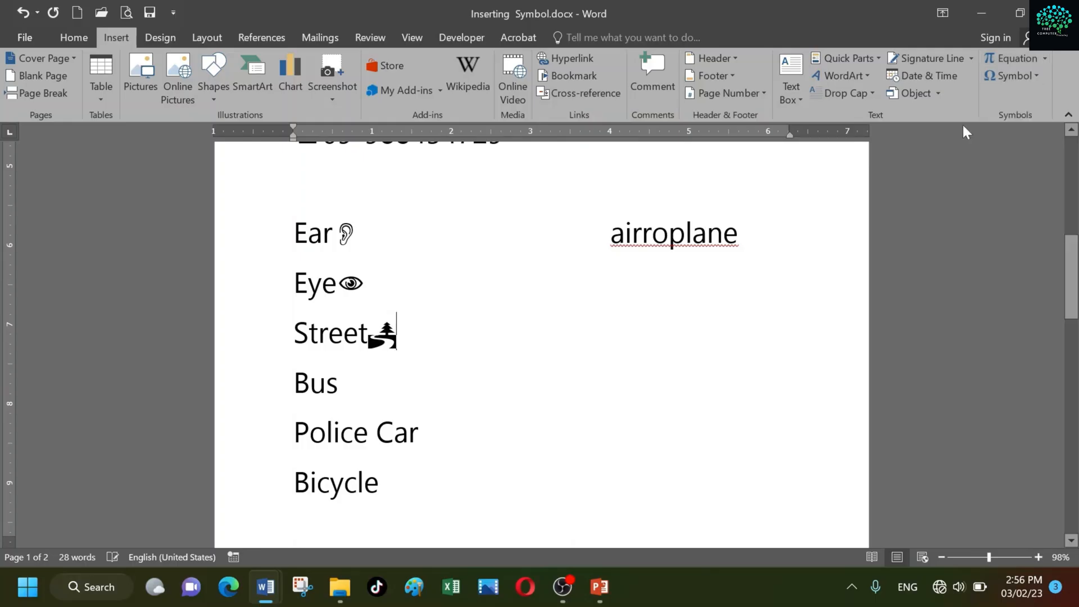
Insert the Webdings bus symbol, character code 118, before "Bus" and close the Symbol dialog
click(1036, 76)
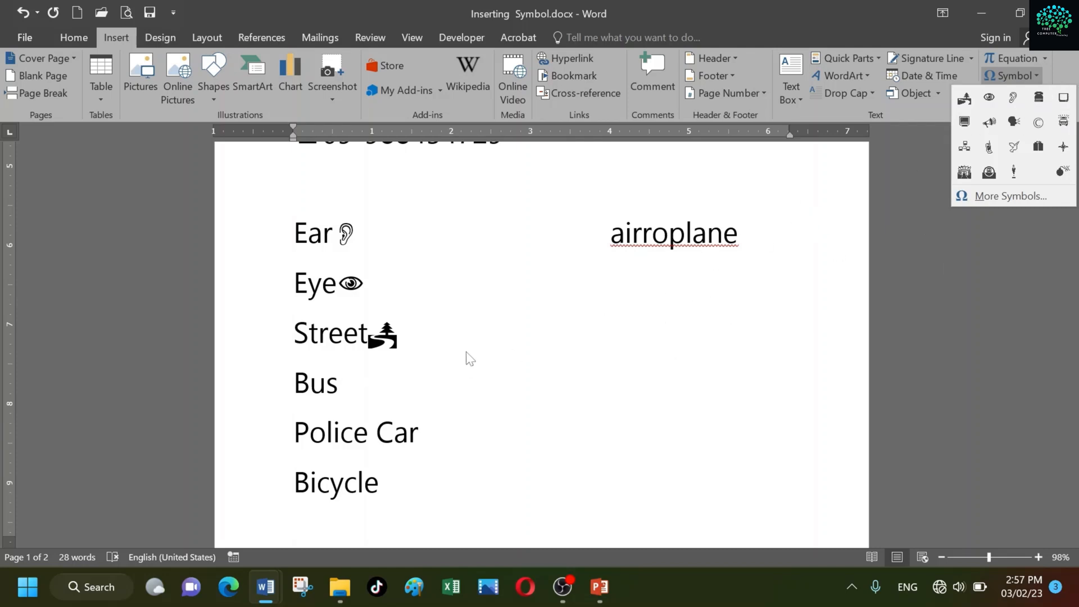
click(429, 383)
click(429, 383)
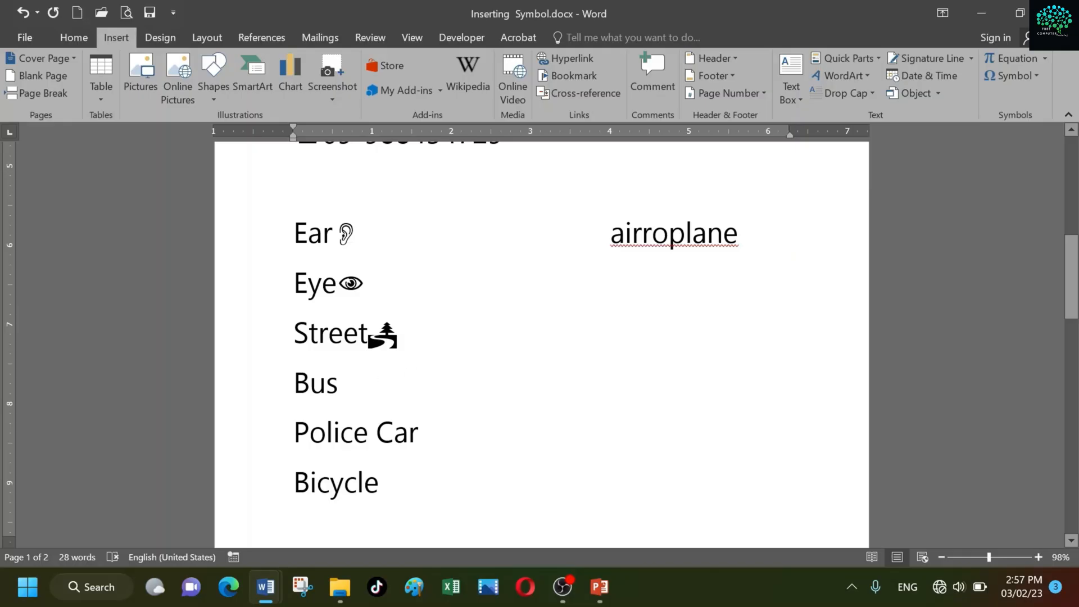
key(Home)
click(1030, 73)
click(992, 196)
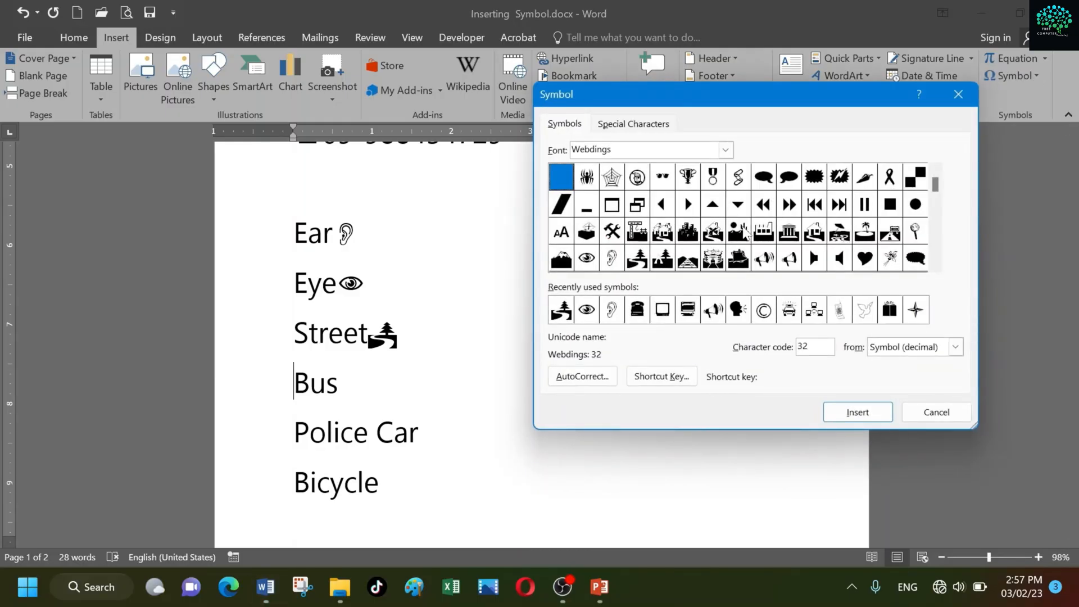
click(935, 266)
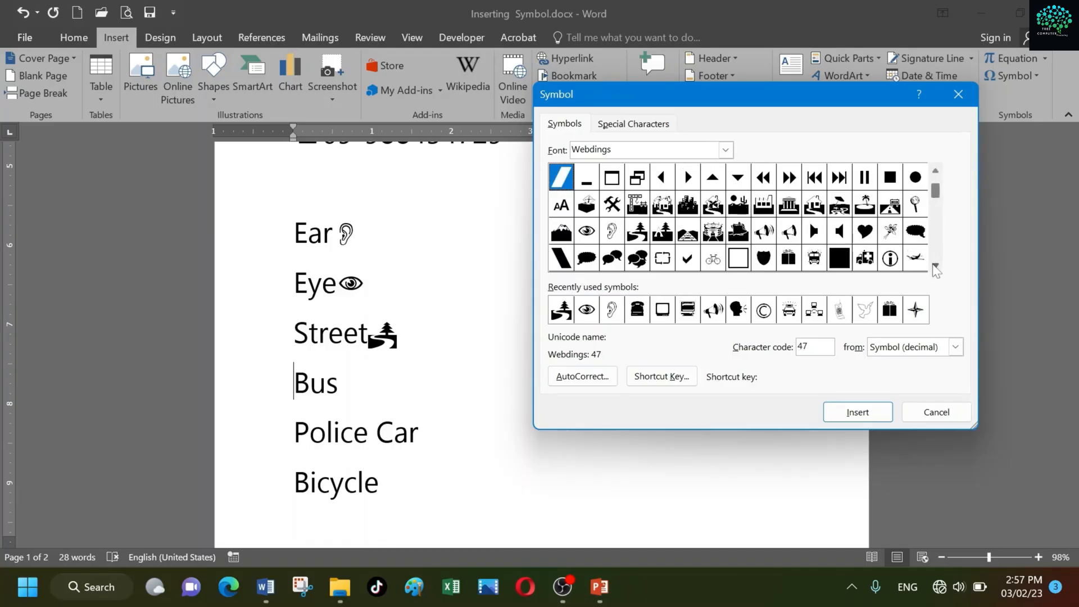
click(936, 266)
click(935, 266)
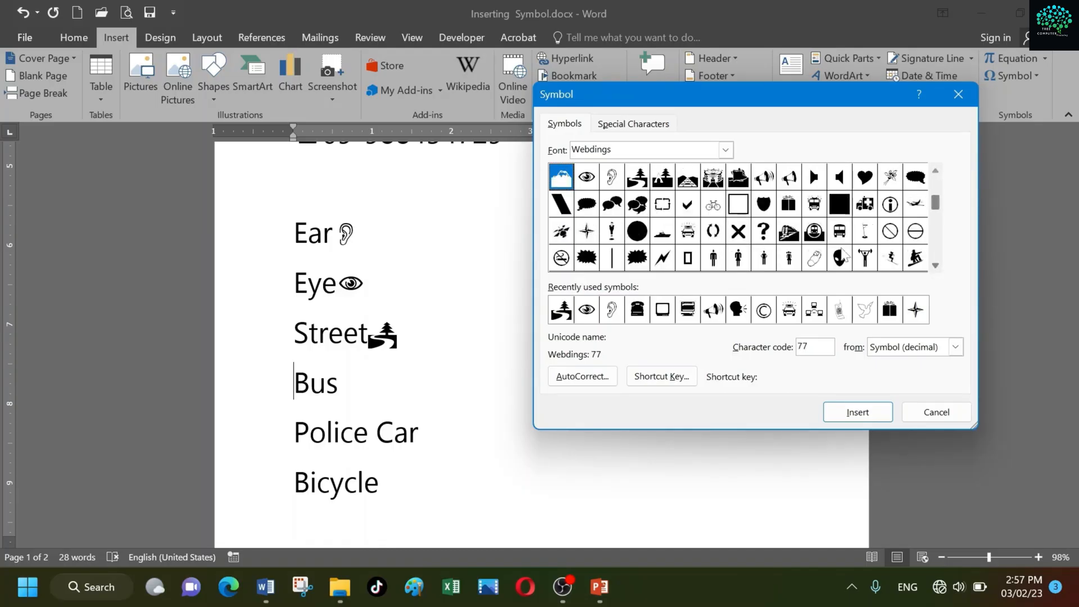
double_click(839, 231)
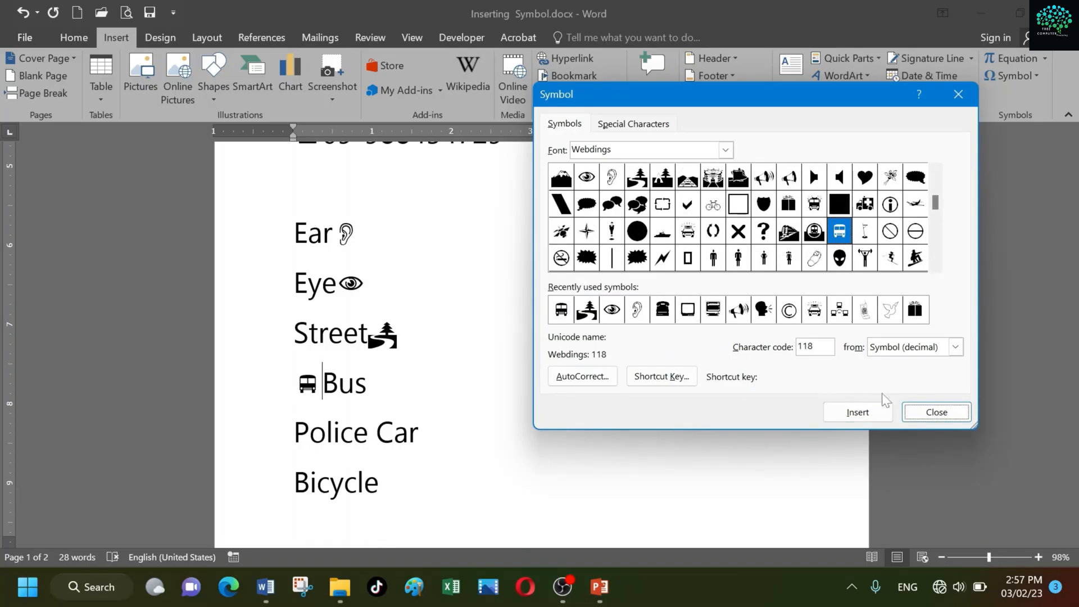
click(930, 409)
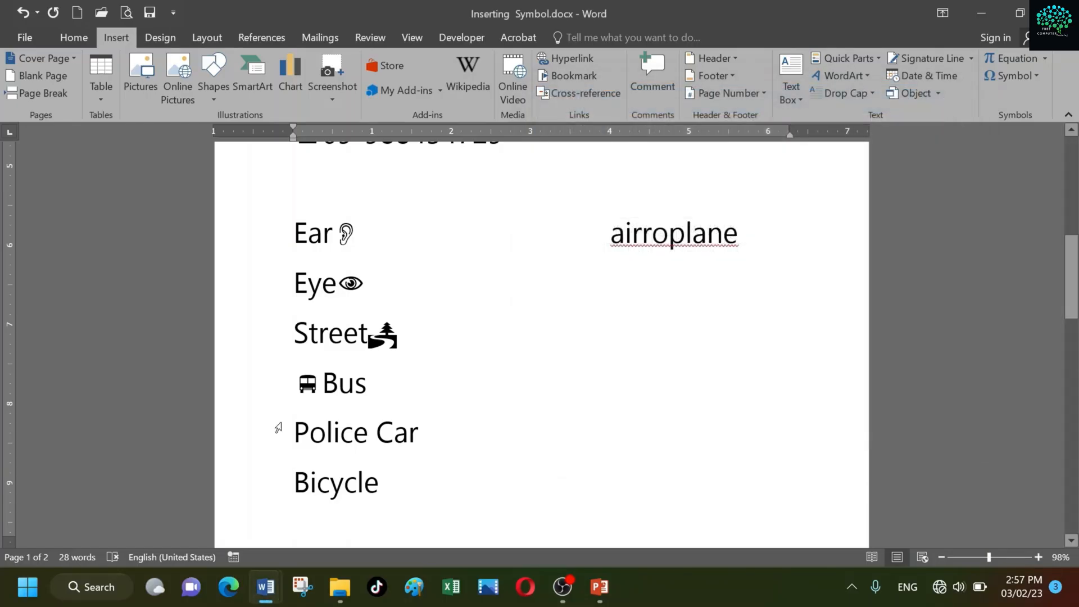
Insert the recently used police car symbol before "Police Car"
click(293, 432)
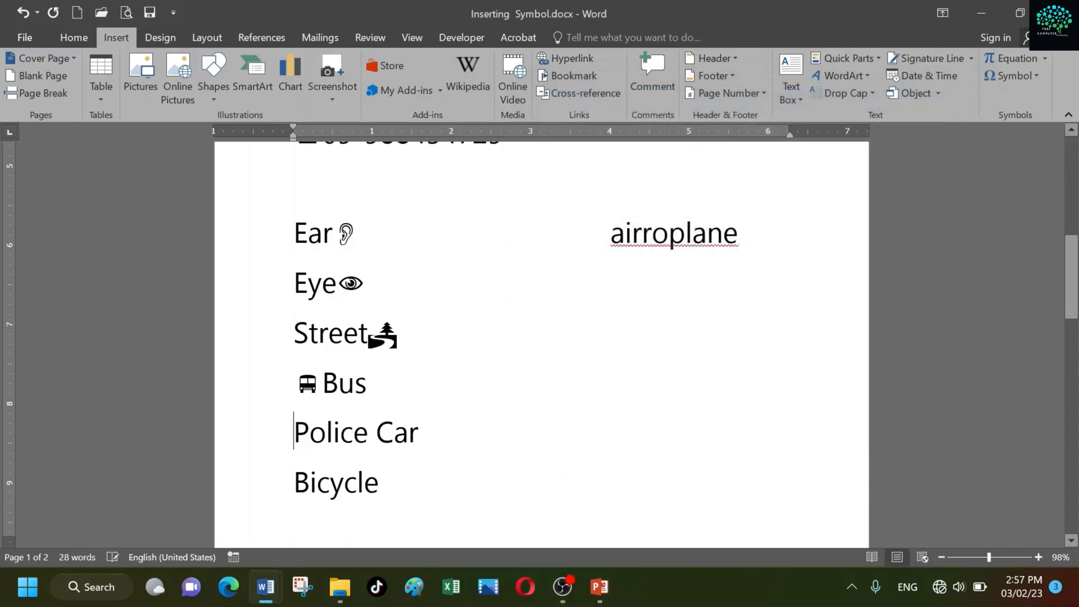
click(1037, 79)
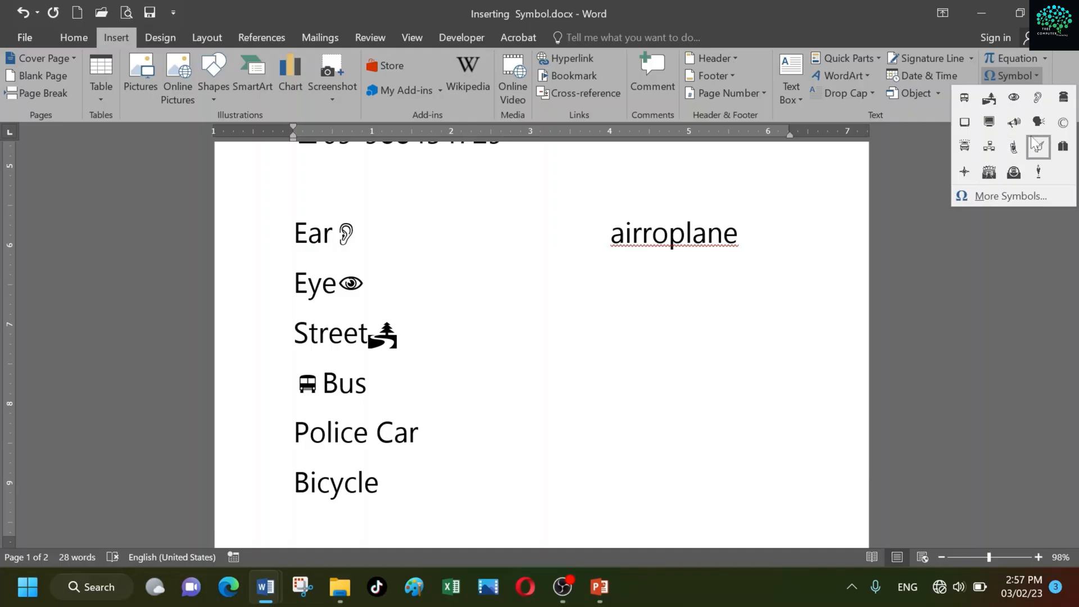
click(964, 146)
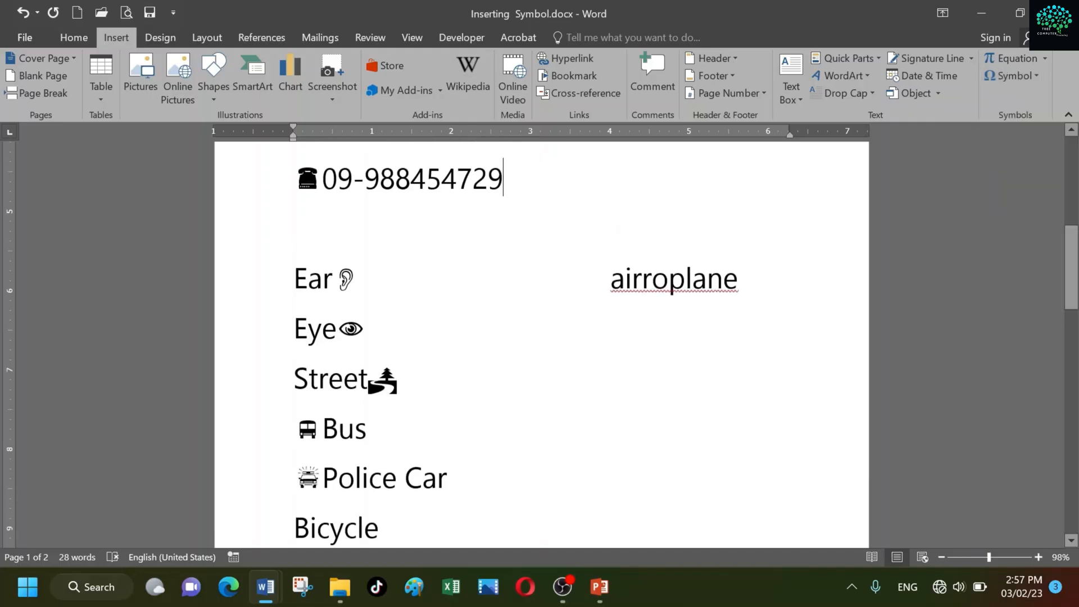
scroll(541, 343, down, 2)
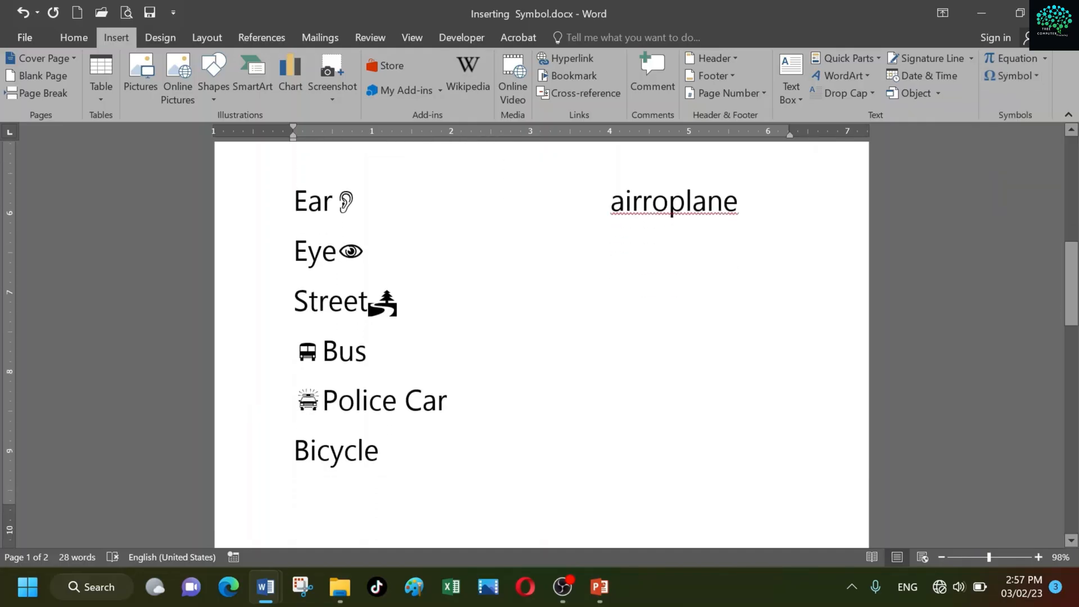
click(1036, 77)
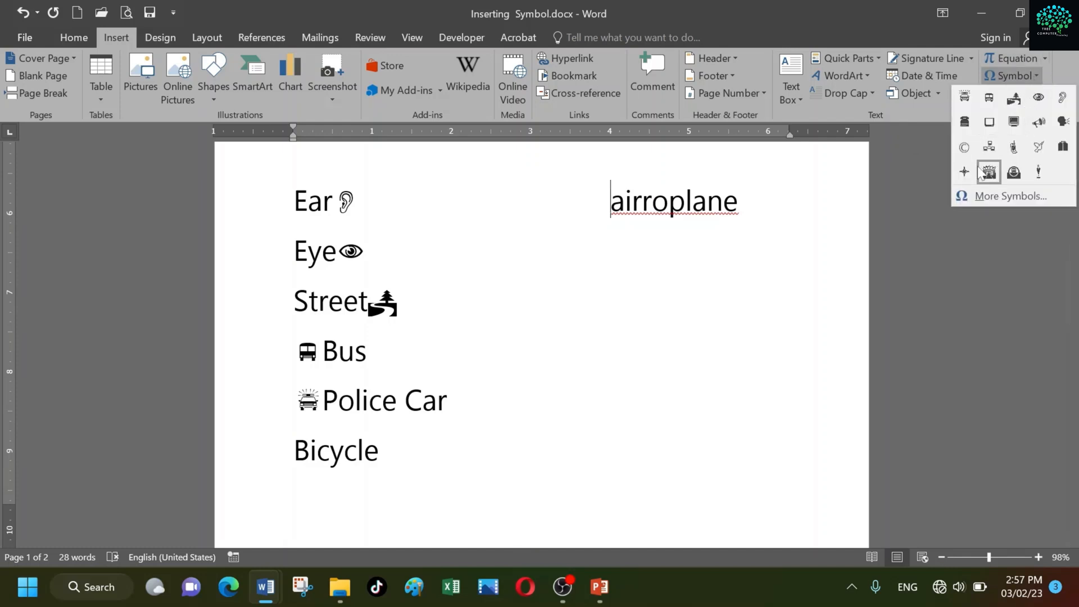
key(Escape)
scroll(541, 343, up, 1)
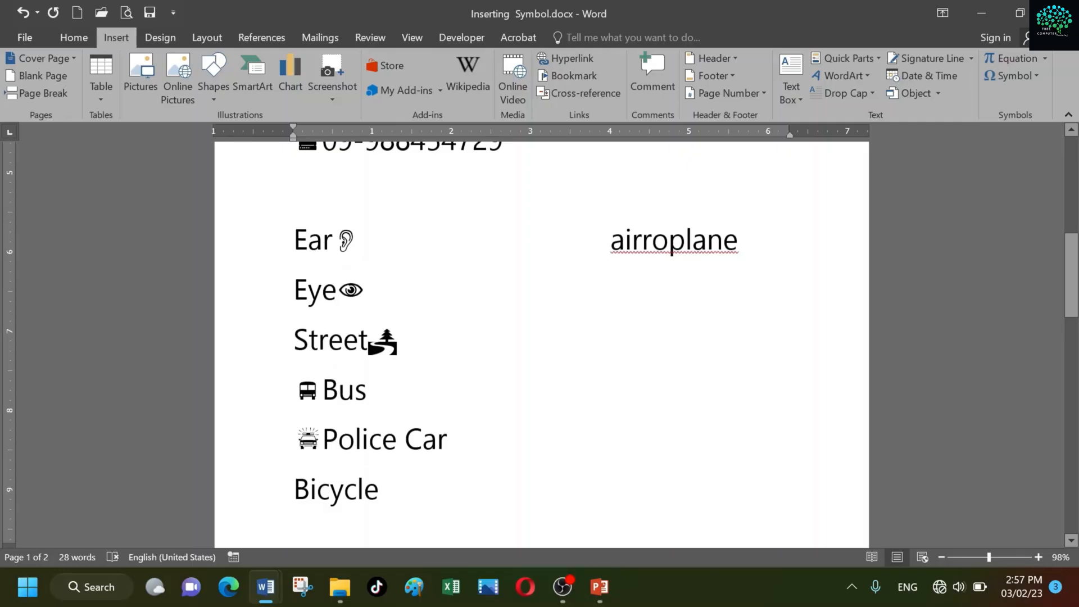
scroll(542, 343, down, 2)
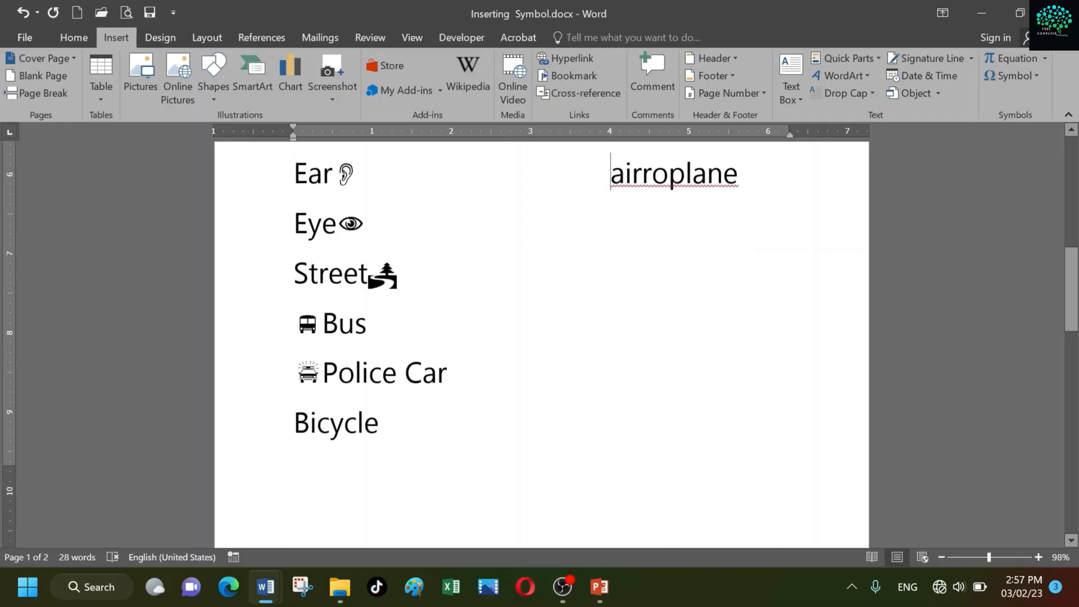
scroll(541, 342, up, 9)
scroll(541, 342, up, 4)
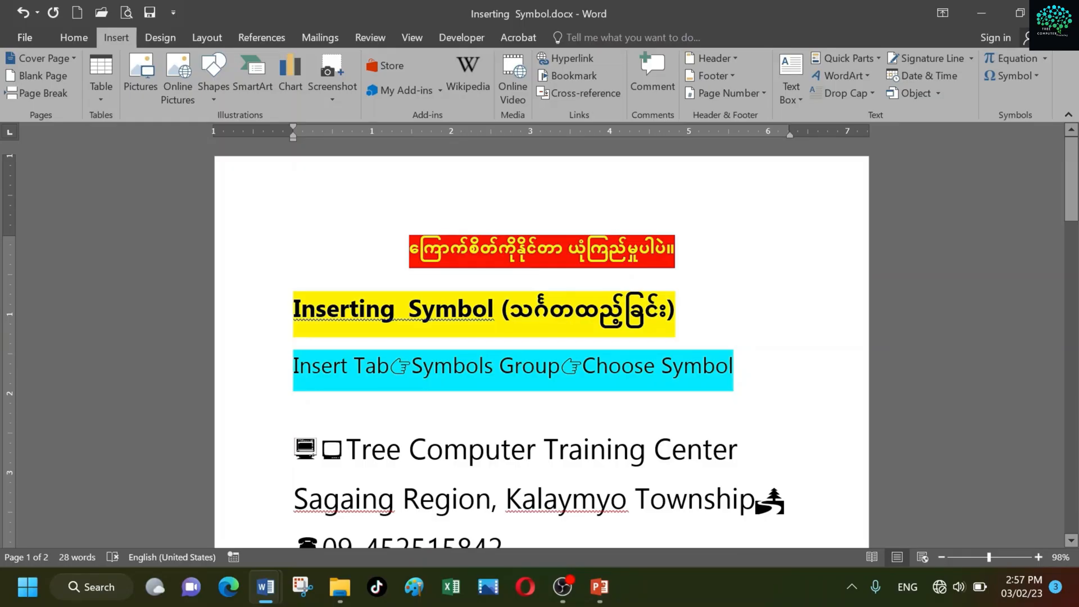
scroll(541, 343, down, 1)
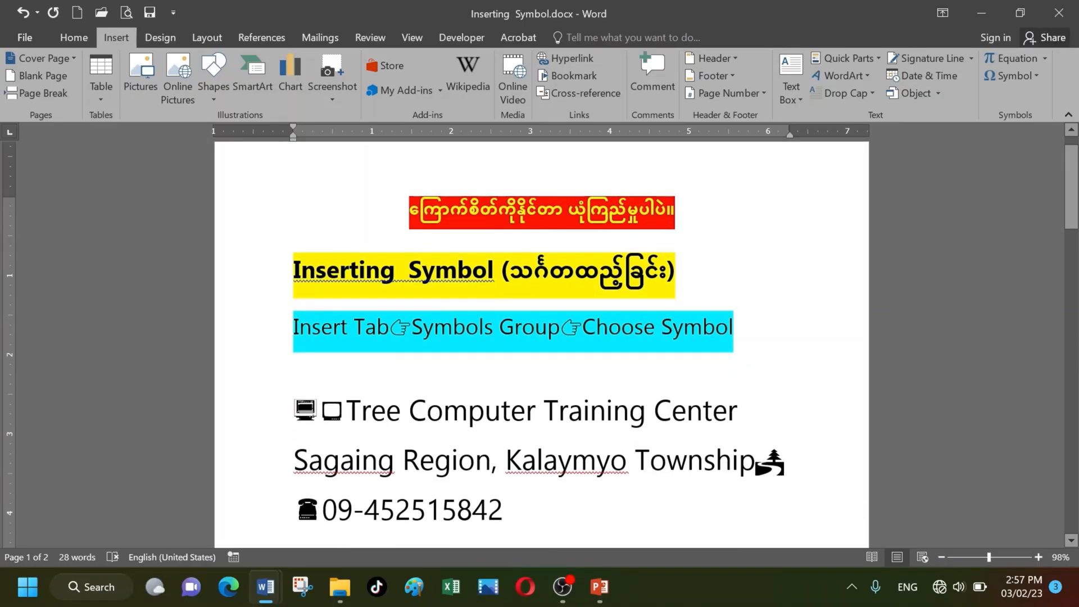